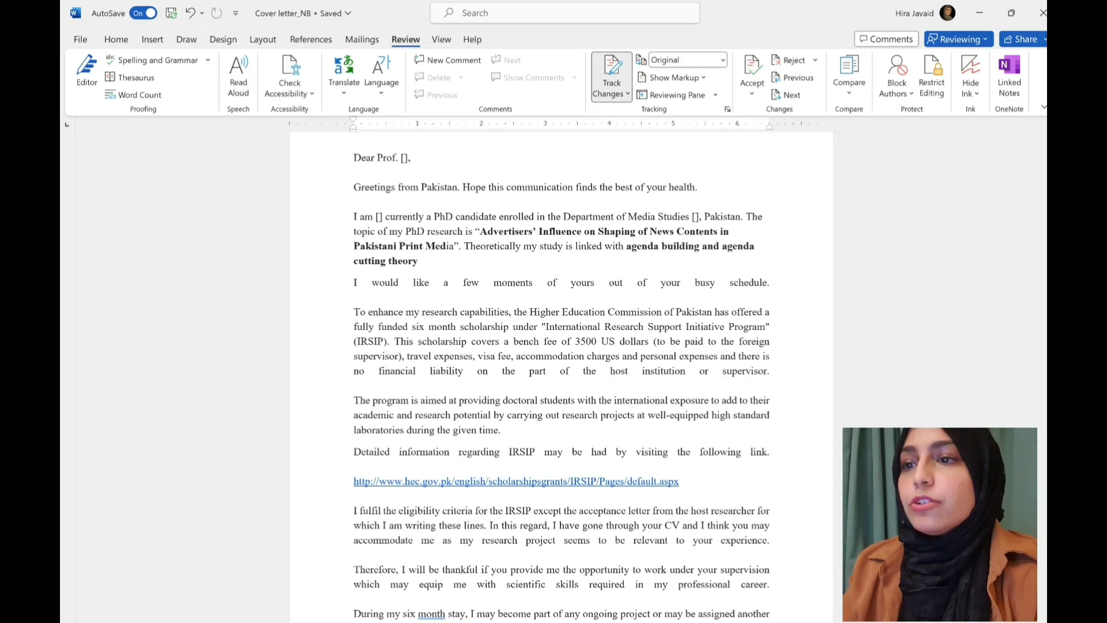
pyautogui.scroll(1, 559, 374)
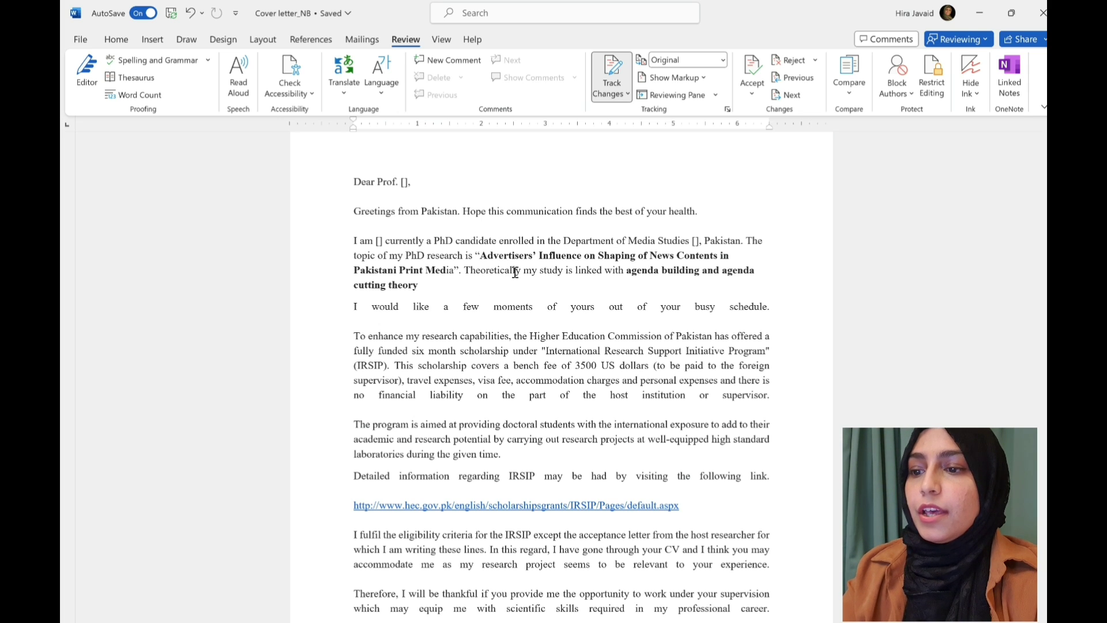
pyautogui.scroll(-3, 516, 273)
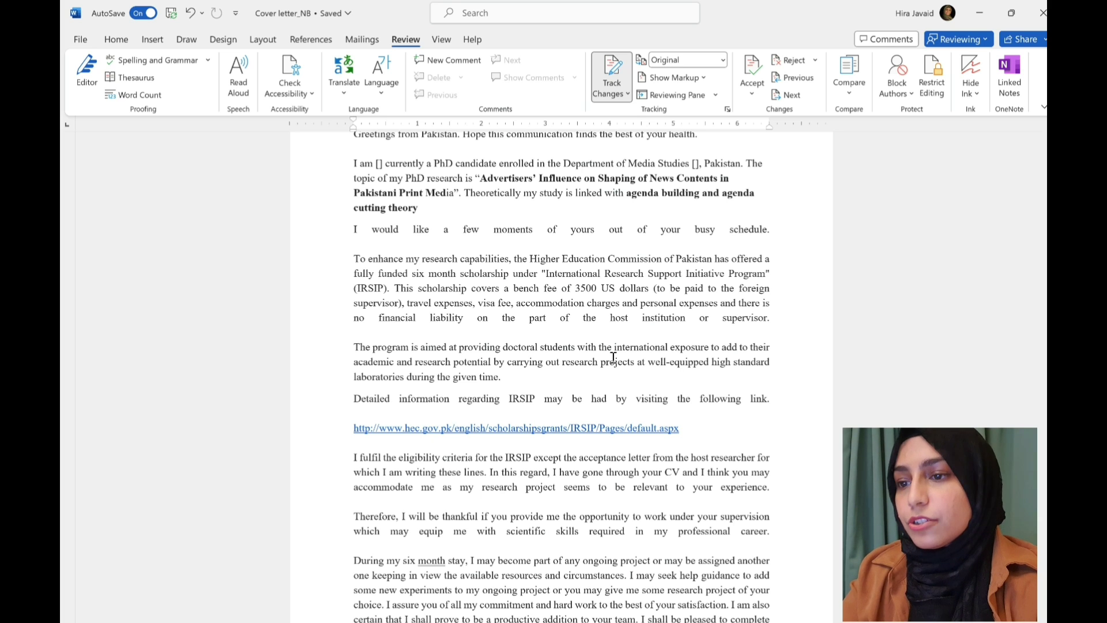
pyautogui.scroll(-2, 614, 358)
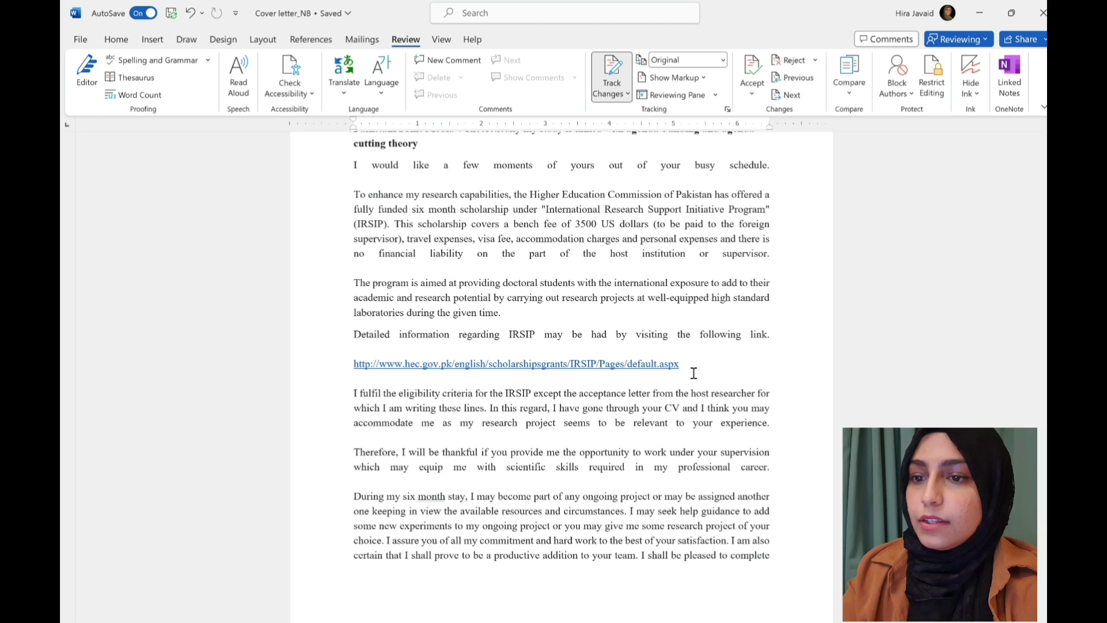
pyautogui.scroll(-3, 694, 373)
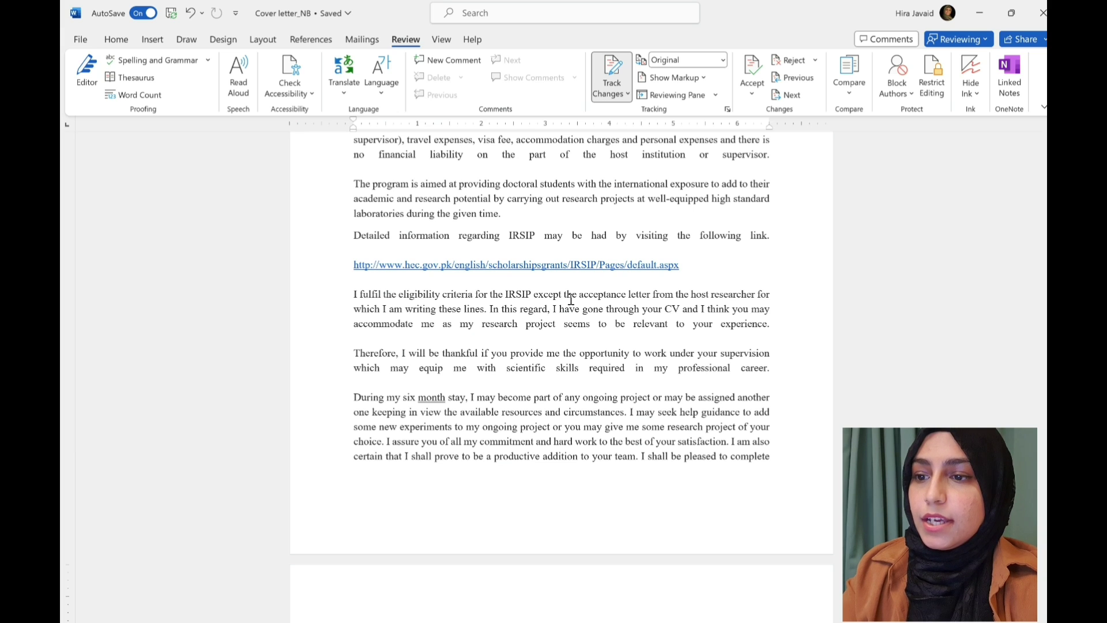
pyautogui.scroll(-1, 571, 299)
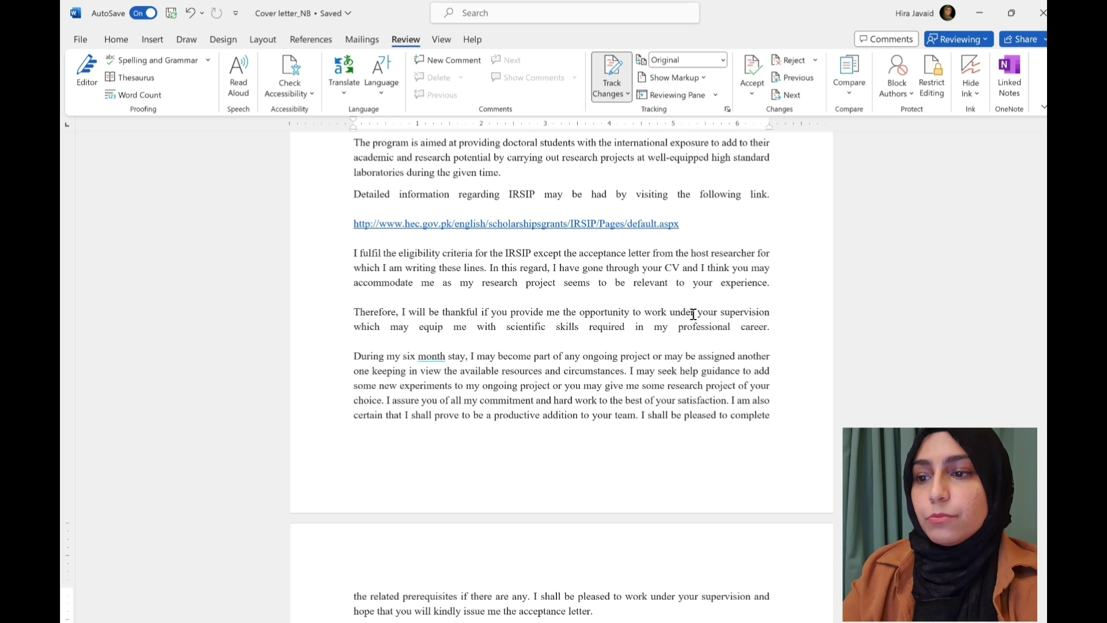
pyautogui.scroll(-2, 714, 339)
pyautogui.scroll(-1, 575, 403)
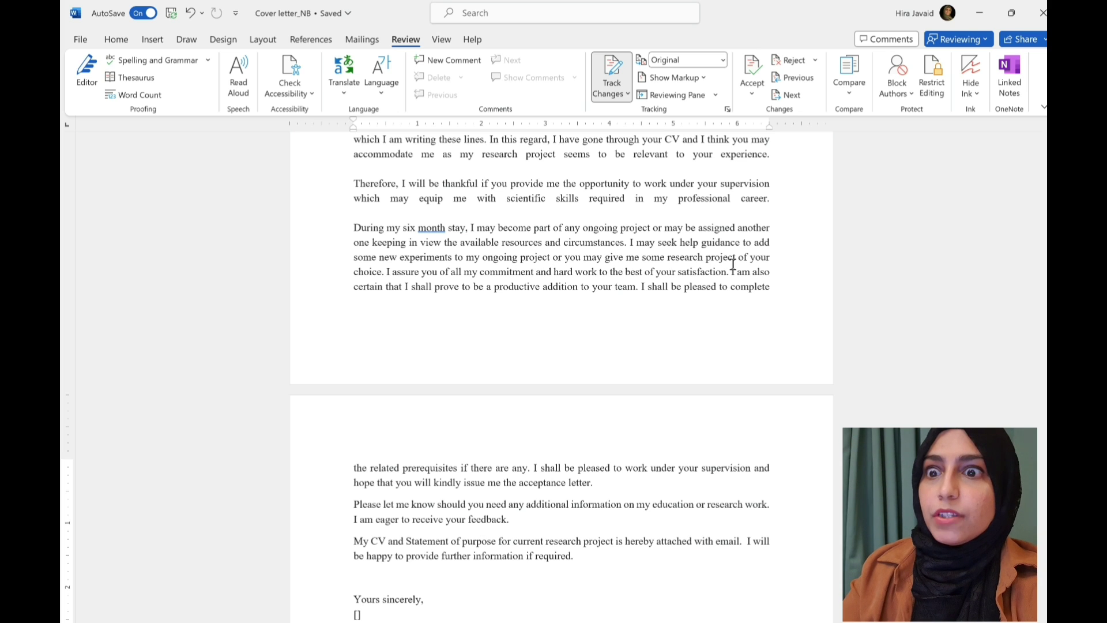
pyautogui.scroll(-3, 733, 264)
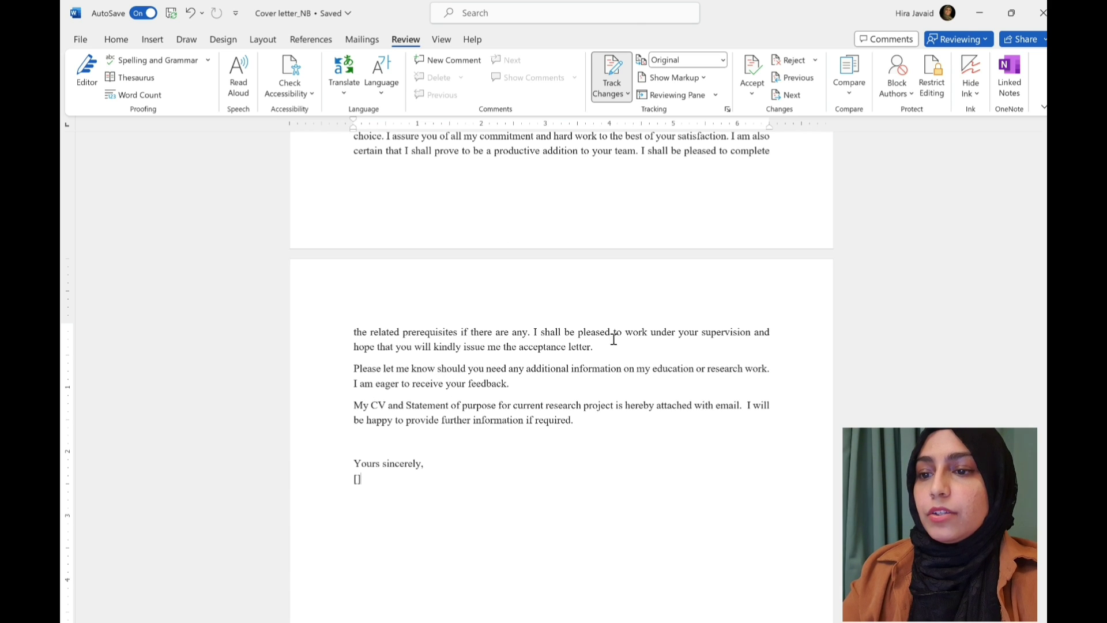
pyautogui.scroll(5, 613, 340)
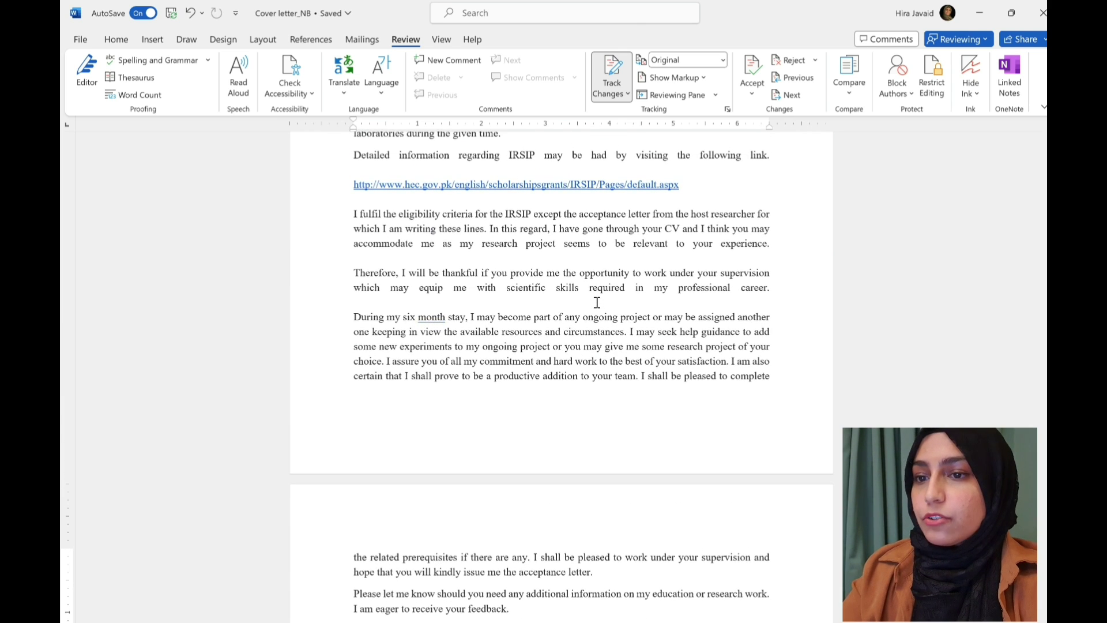
pyautogui.scroll(7, 597, 302)
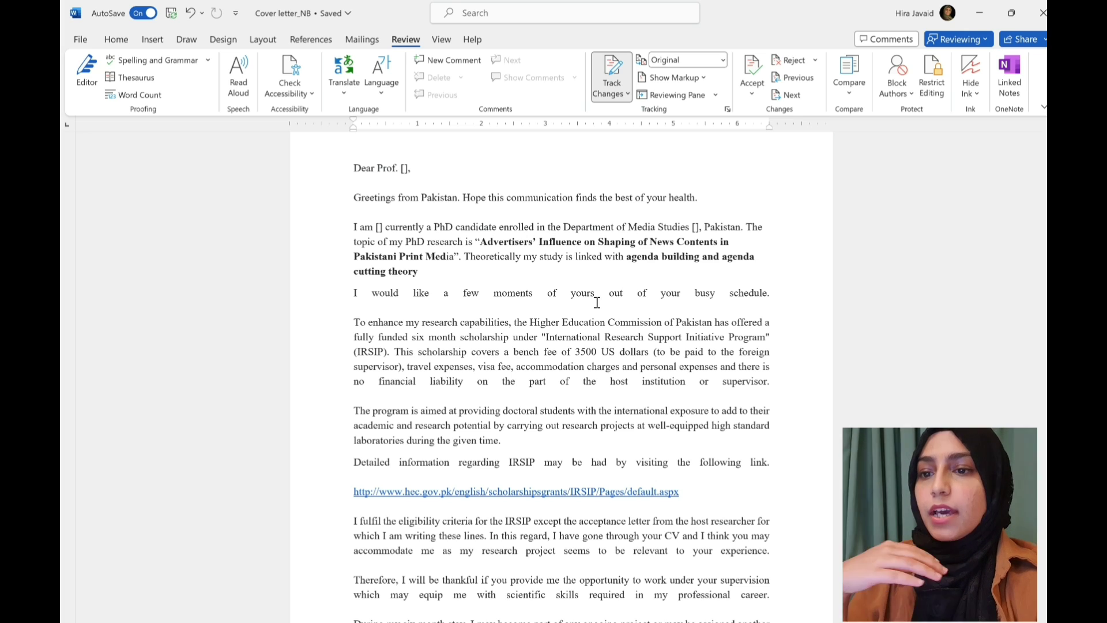
pyautogui.scroll(-11, 597, 302)
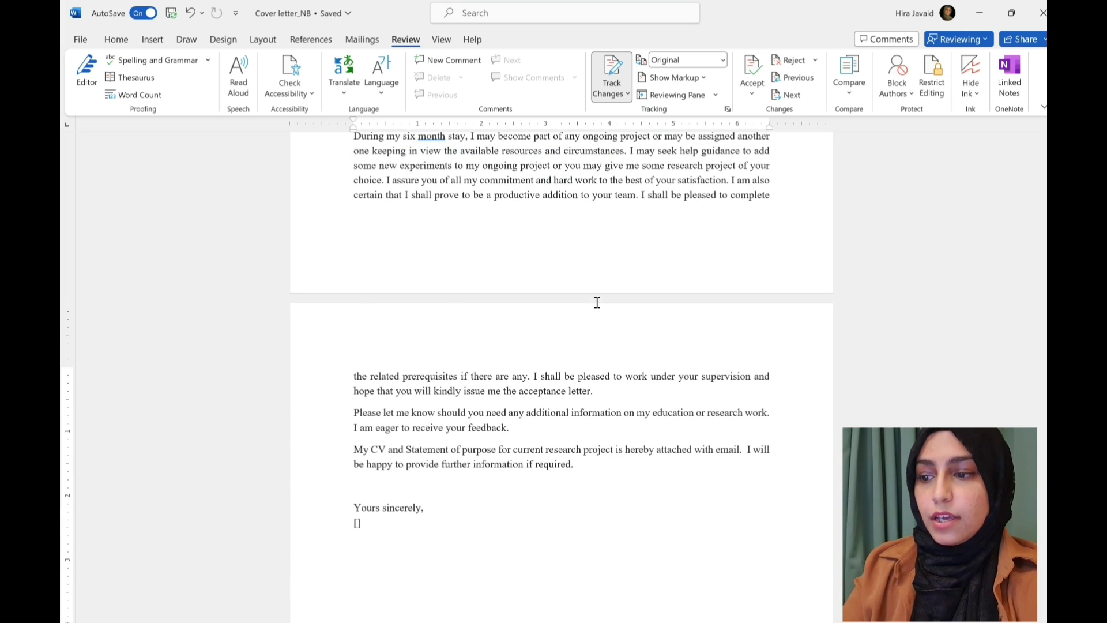
pyautogui.scroll(10, 597, 302)
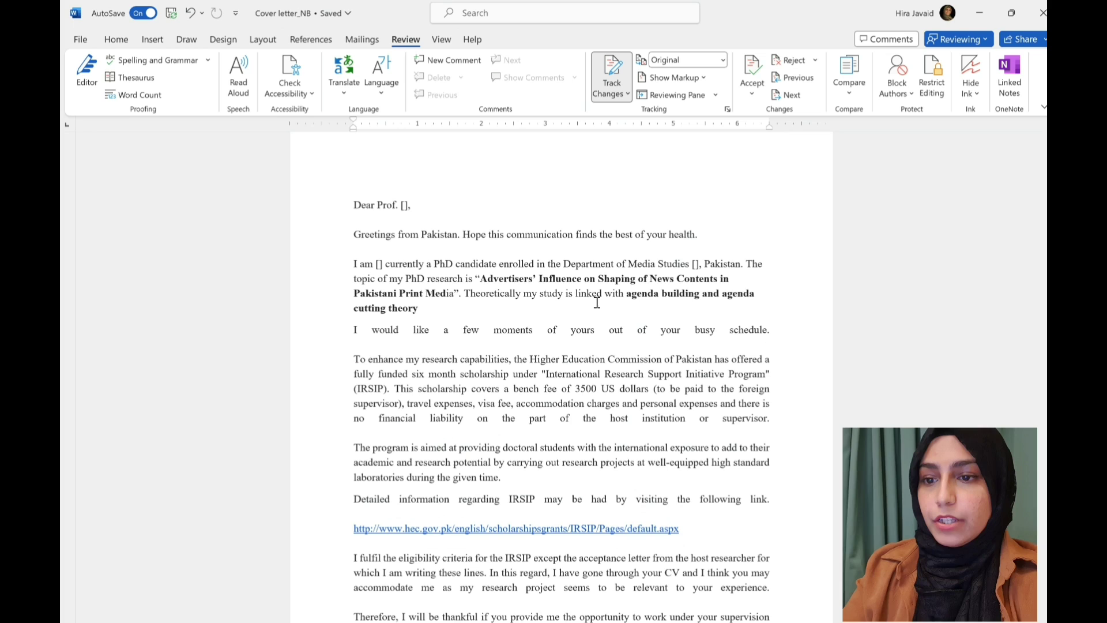
pyautogui.scroll(-1, 597, 302)
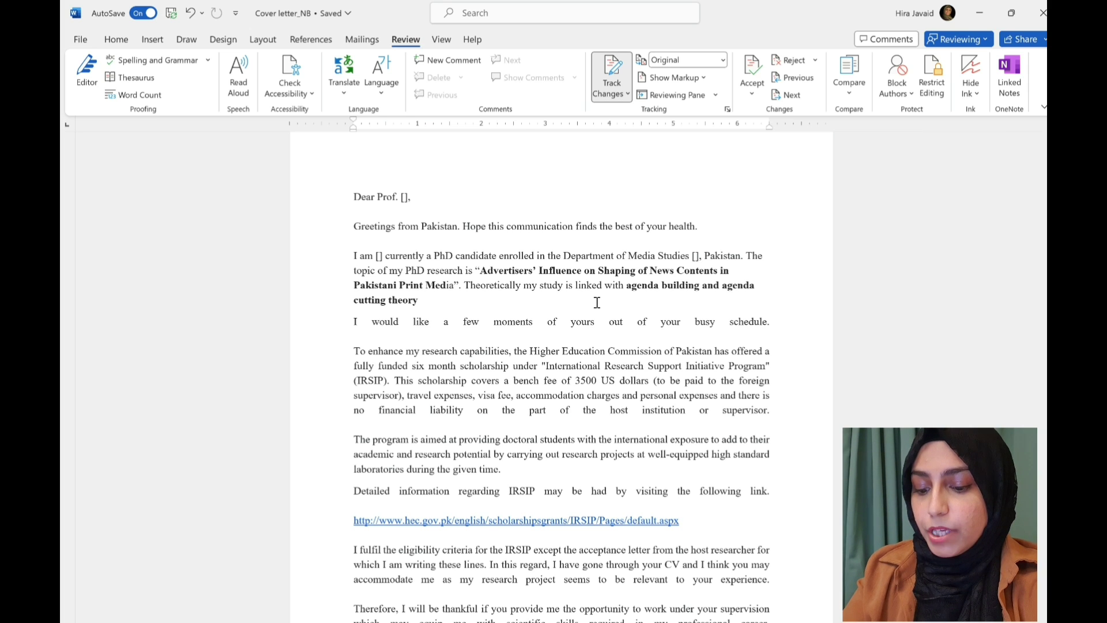
pyautogui.scroll(-1, 597, 302)
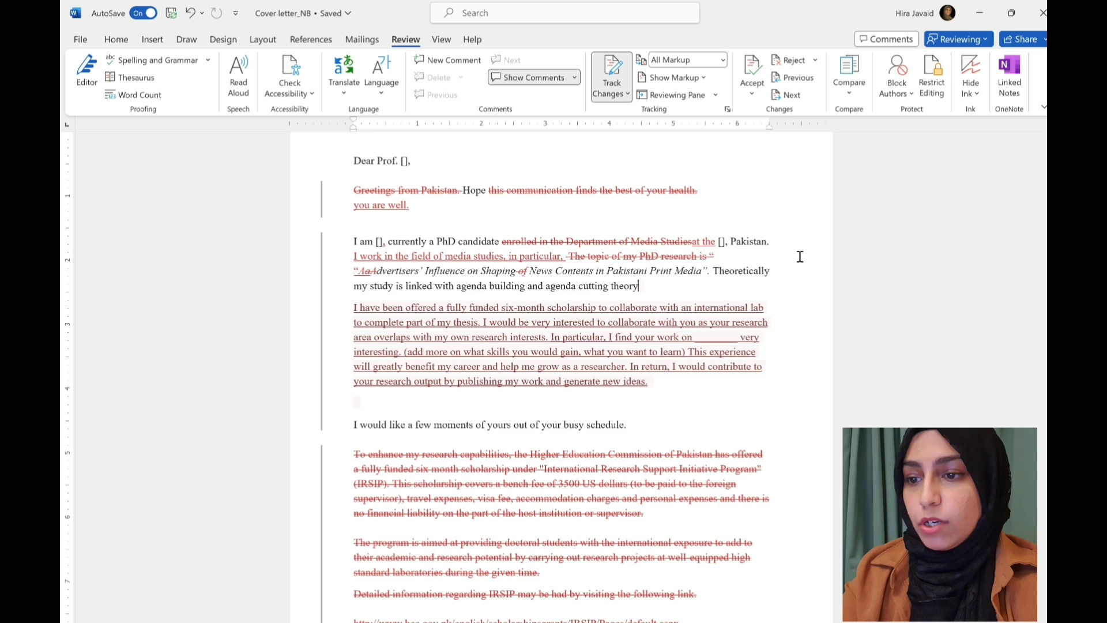
# Switch the tracked-changes display from All Markup to Simple Markup to read the condensed letter cleanly.
pyautogui.scroll(-10, 800, 256)
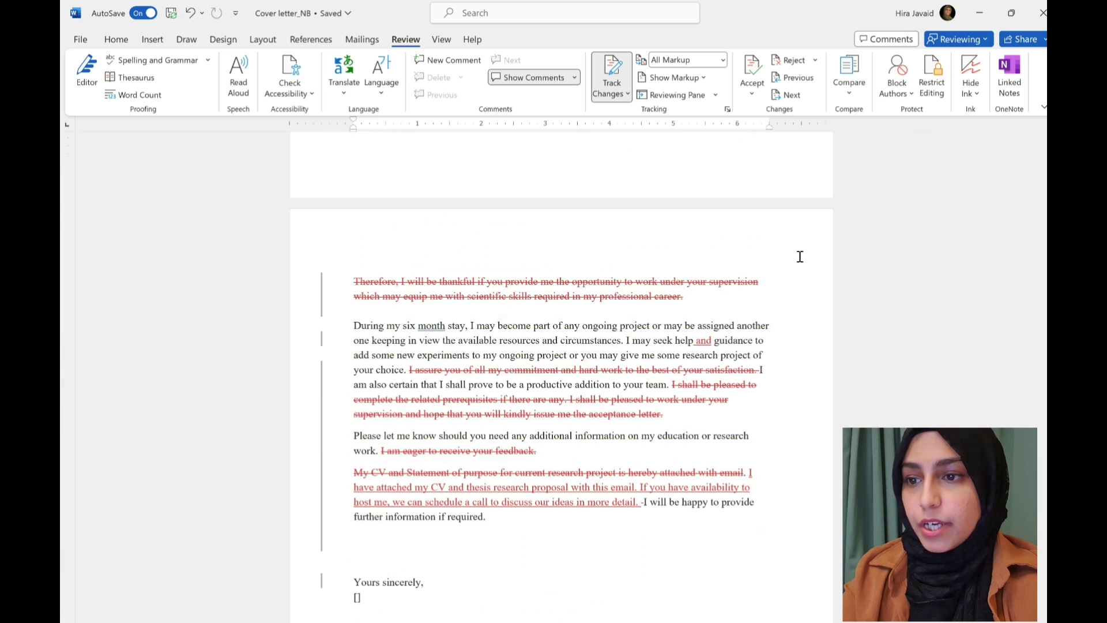
pyautogui.scroll(8, 800, 257)
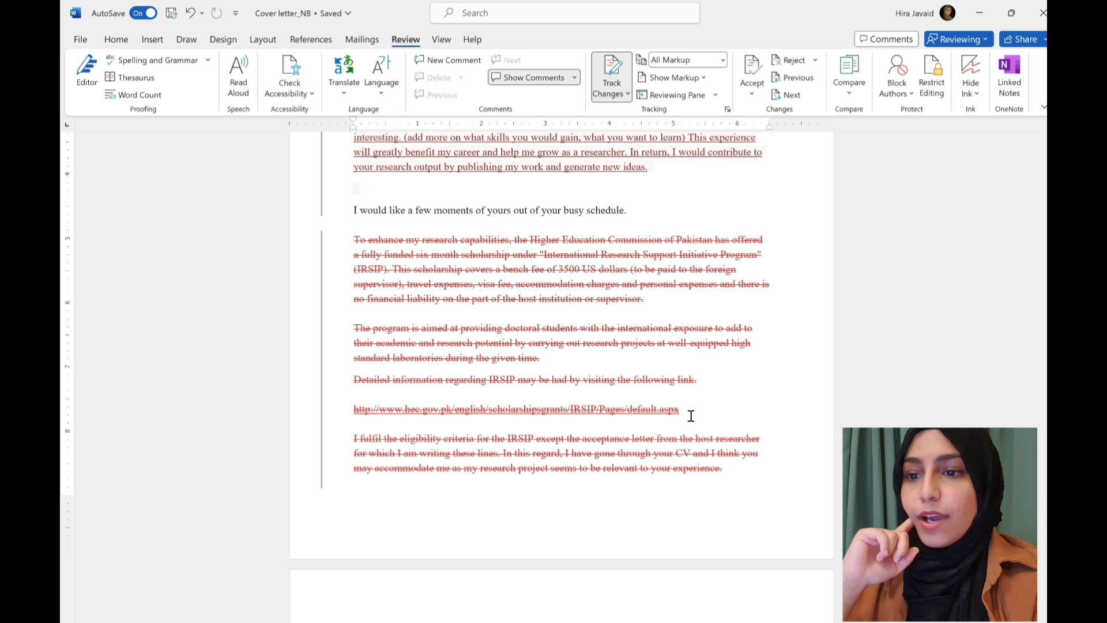
pyautogui.scroll(-4, 690, 415)
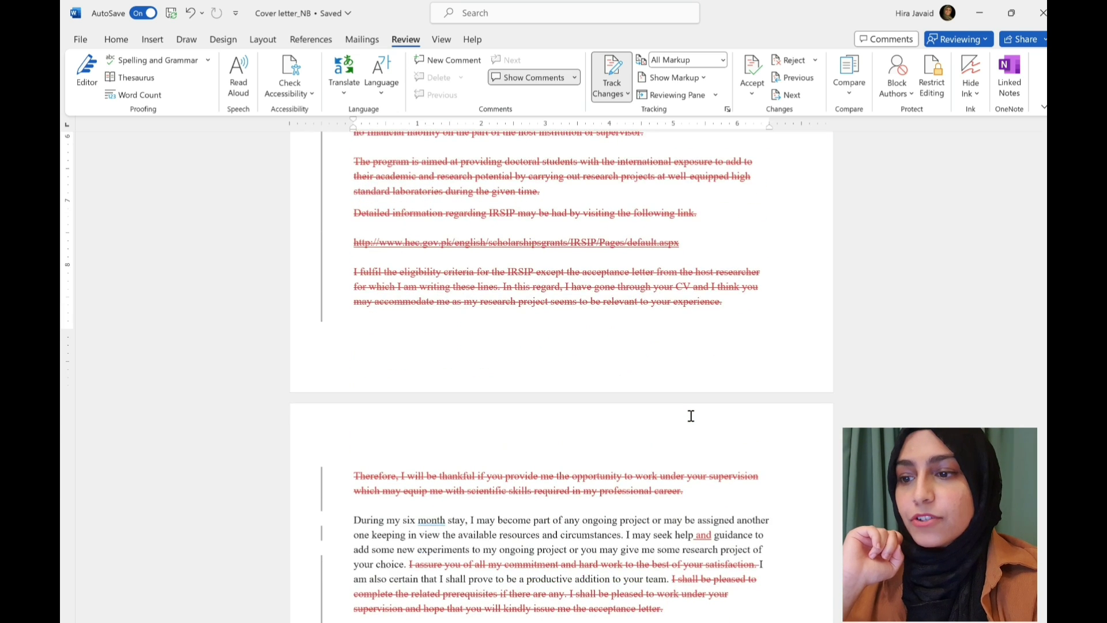
pyautogui.scroll(9, 689, 415)
pyautogui.scroll(-1, 723, 150)
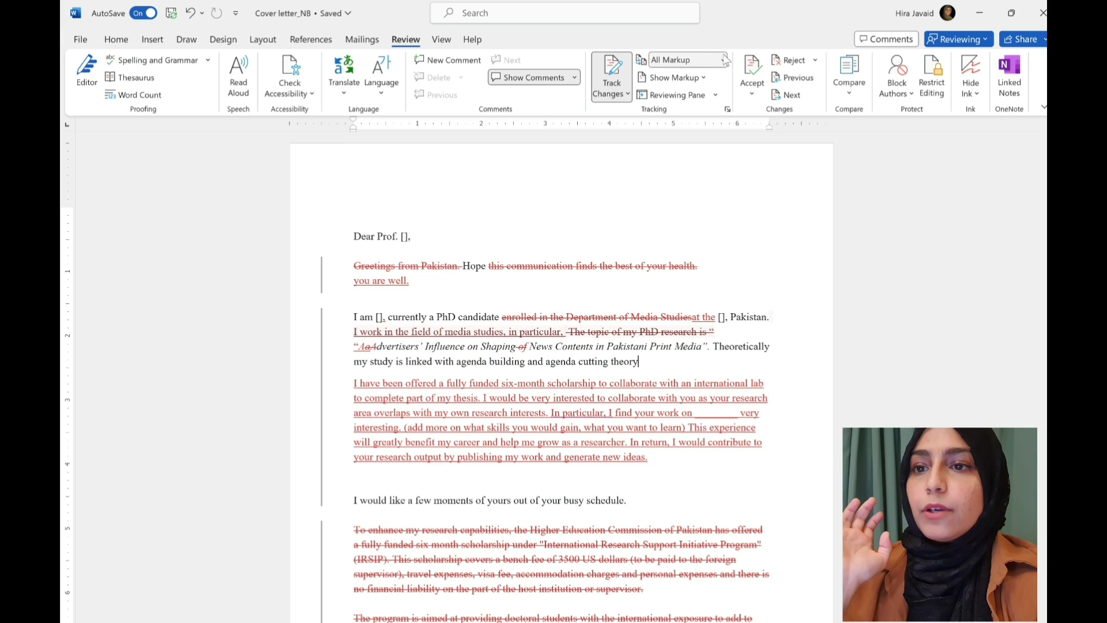
pyautogui.click(723, 60)
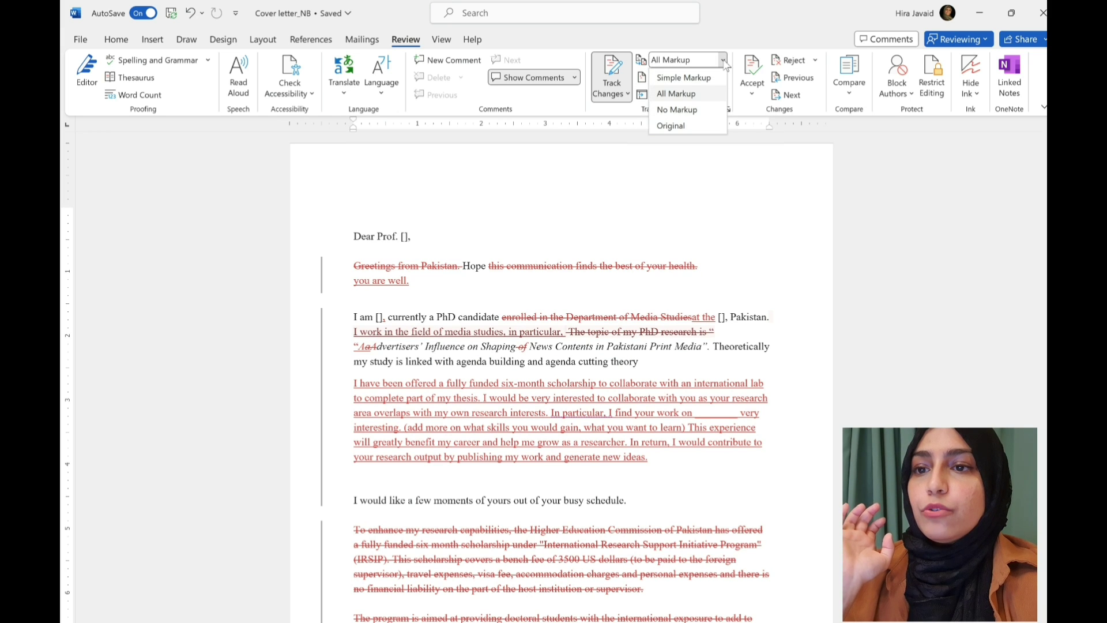
pyautogui.click(701, 79)
pyautogui.scroll(-3, 762, 355)
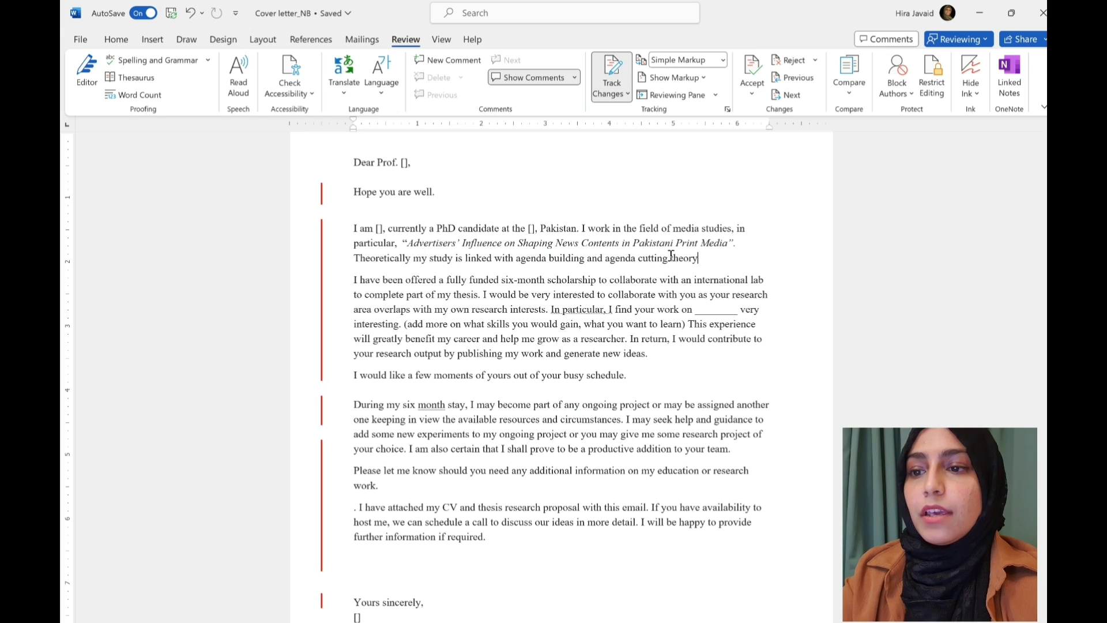
# Insert the note '(and one more sentence around this)' right after 'agenda cutting theory'.
pyautogui.click(738, 255)
pyautogui.scroll(-1, 738, 255)
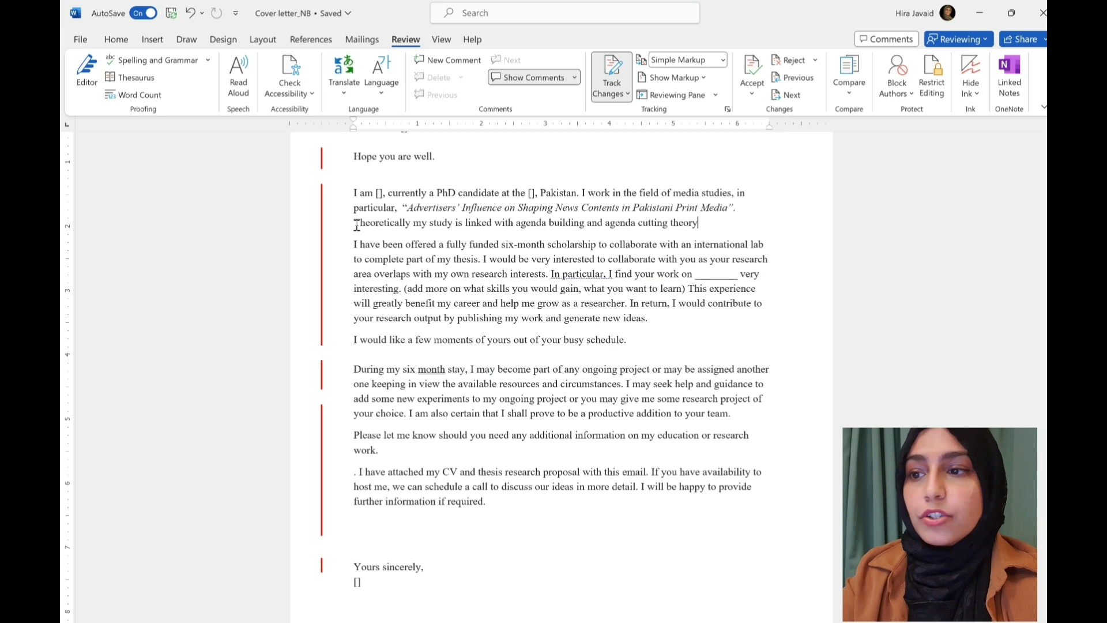
pyautogui.moveTo(356, 225); pyautogui.dragTo(719, 235)
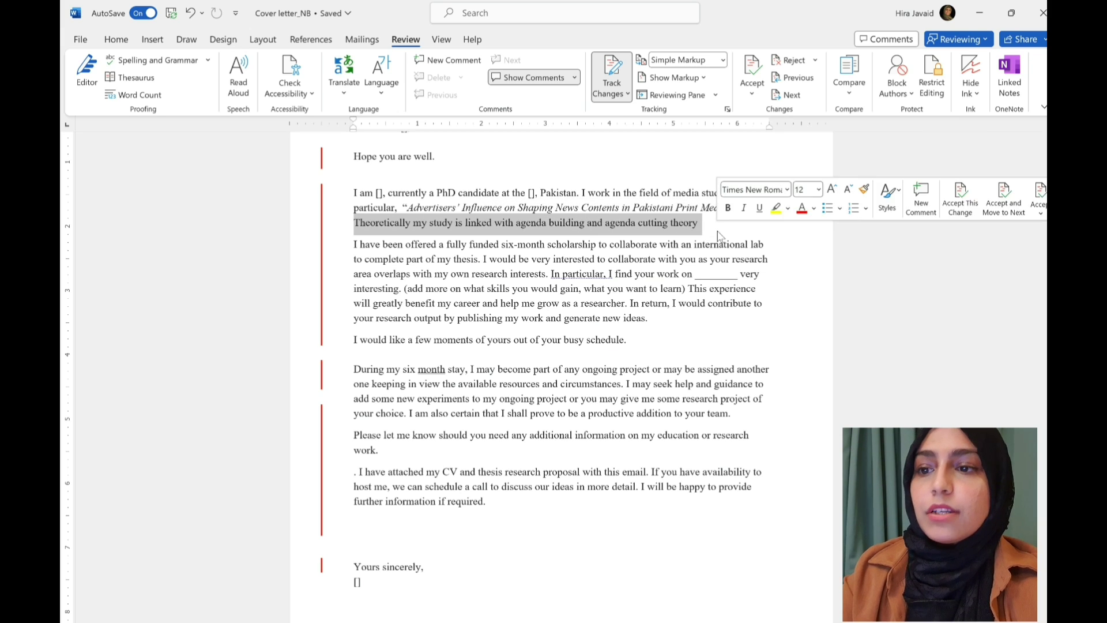
pyautogui.click(718, 232)
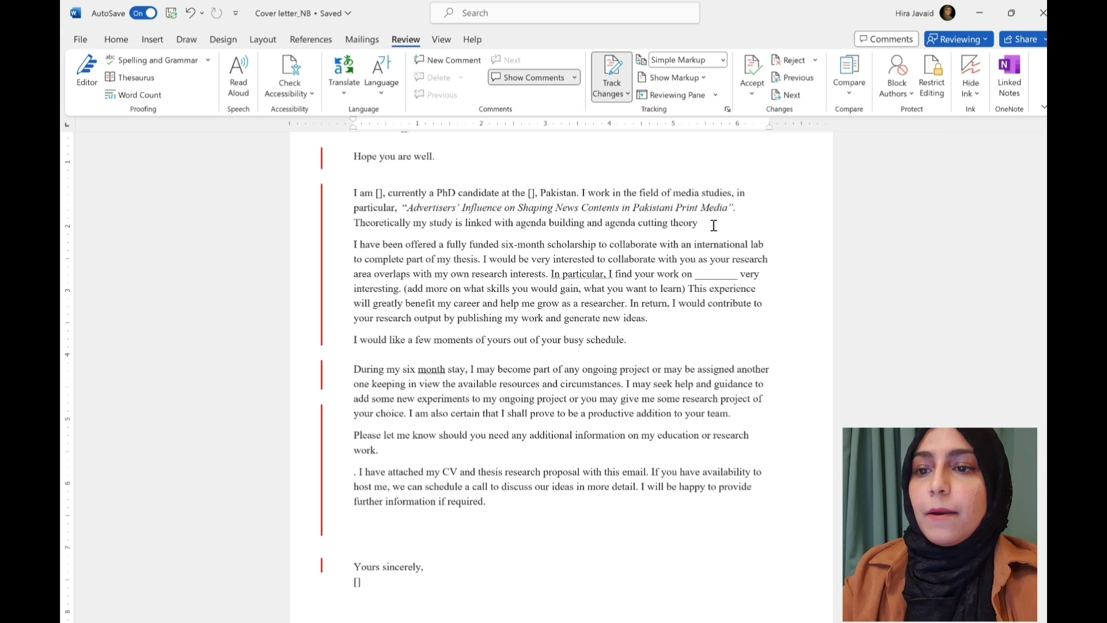
pyautogui.write('(')
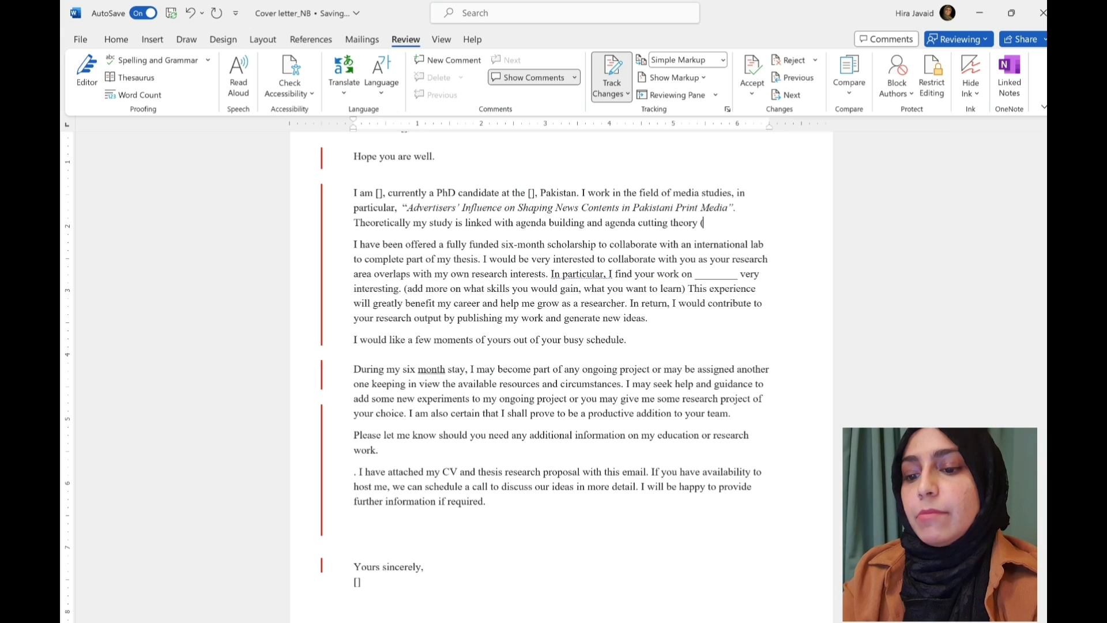
pyautogui.write('an')
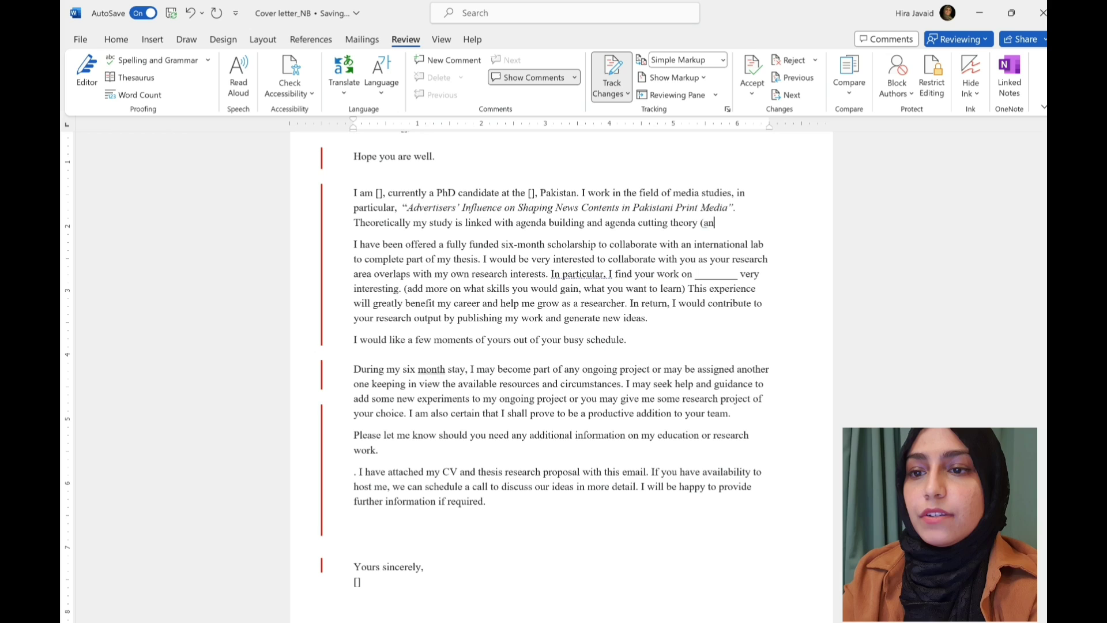
pyautogui.press('BackSpace')
pyautogui.write('dd one more sentenc')
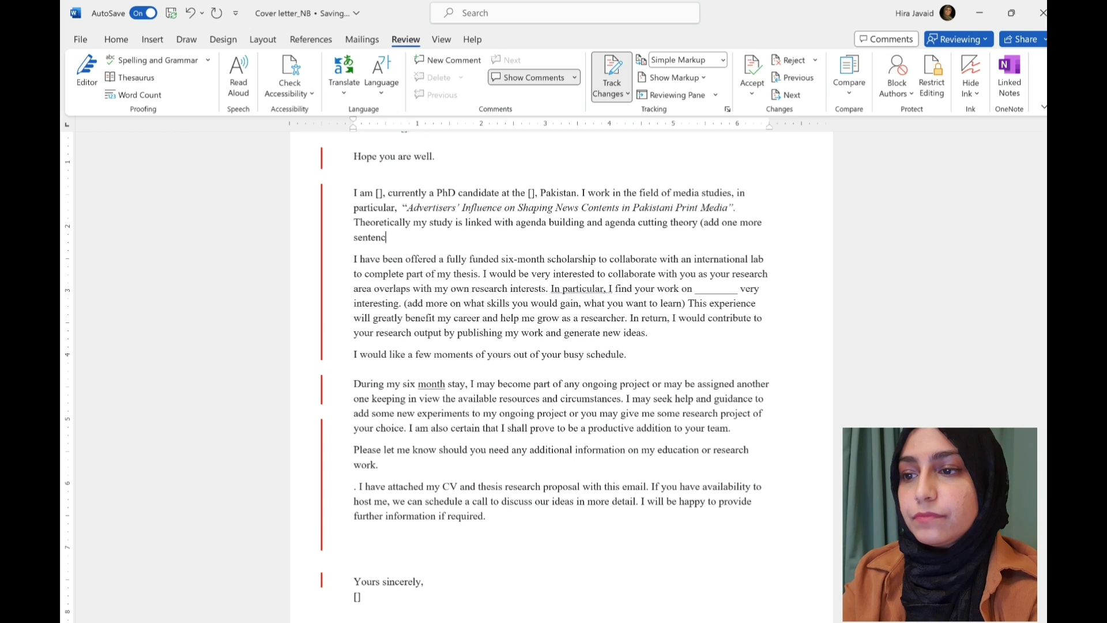
pyautogui.write('e around thi')
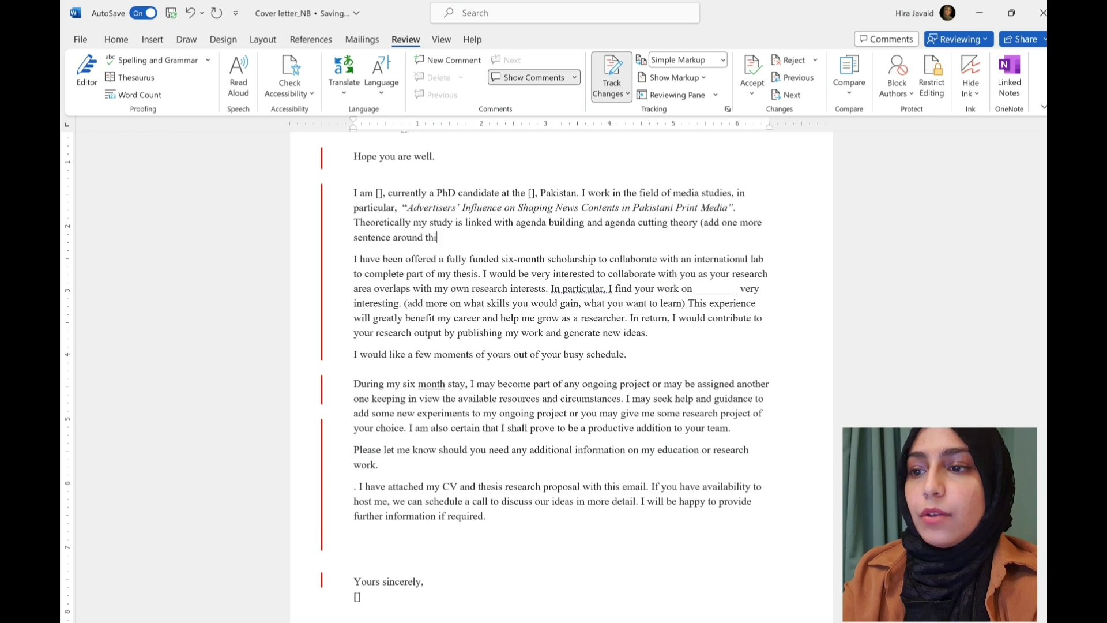
pyautogui.write('s)')
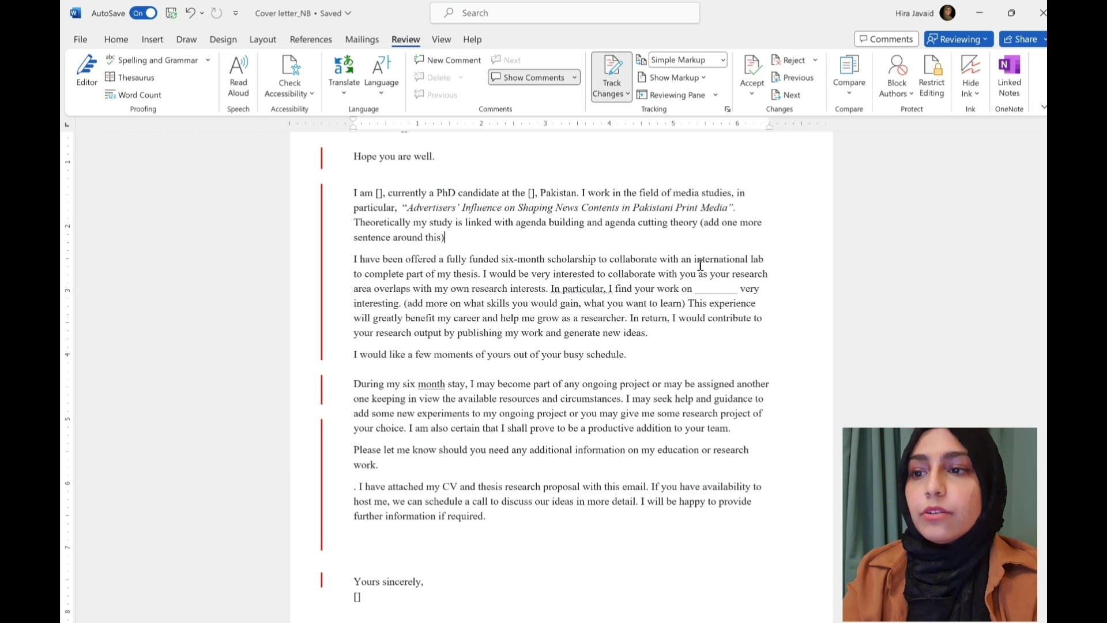
pyautogui.scroll(-1, 701, 266)
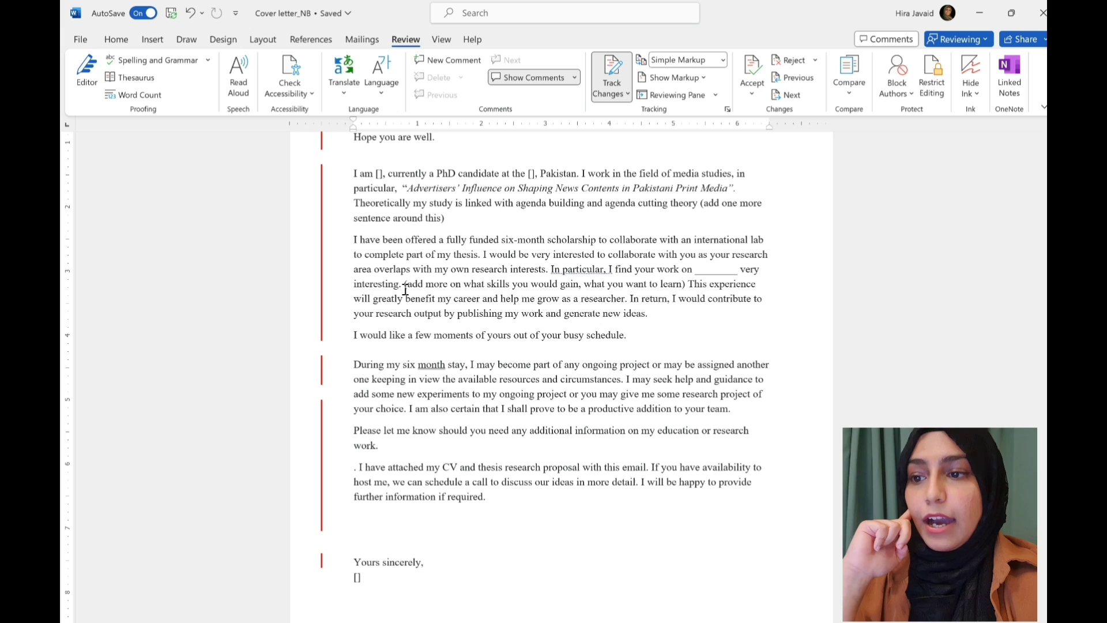
pyautogui.moveTo(405, 290); pyautogui.dragTo(578, 293)
pyautogui.click(578, 291)
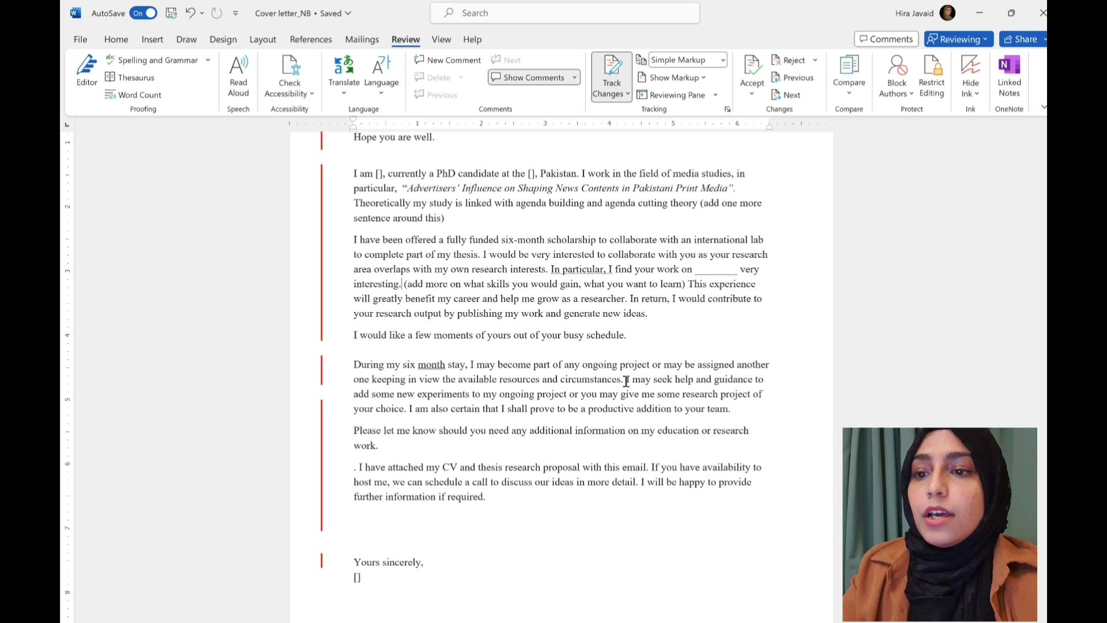
# Change 'generate' to 'generating' at the end of the scholarship paragraph.
pyautogui.moveTo(584, 284); pyautogui.dragTo(682, 284)
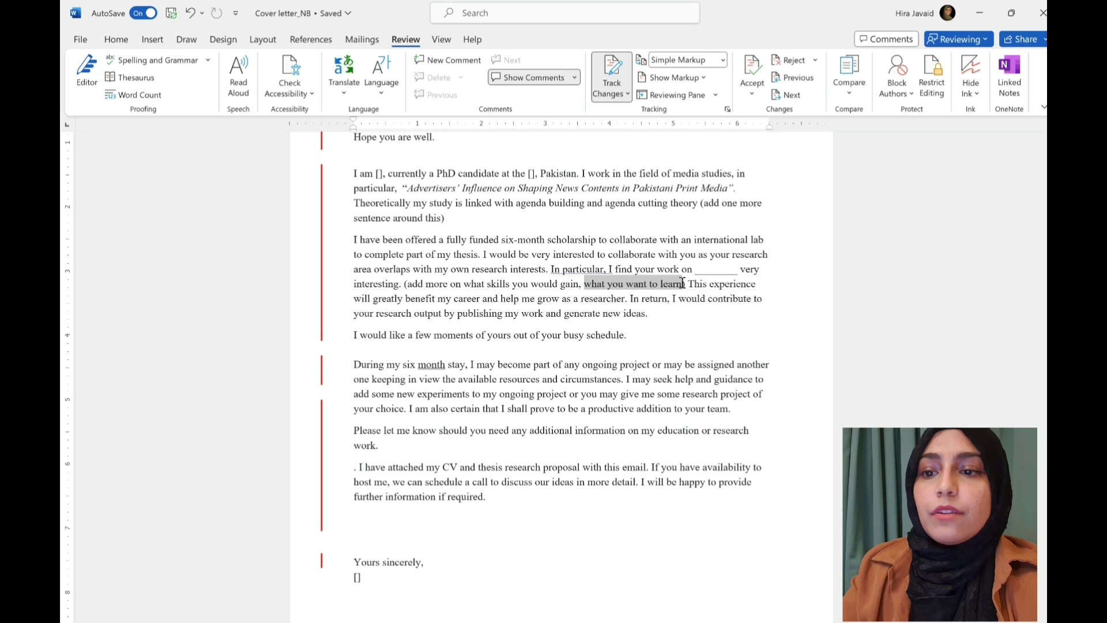
pyautogui.click(682, 283)
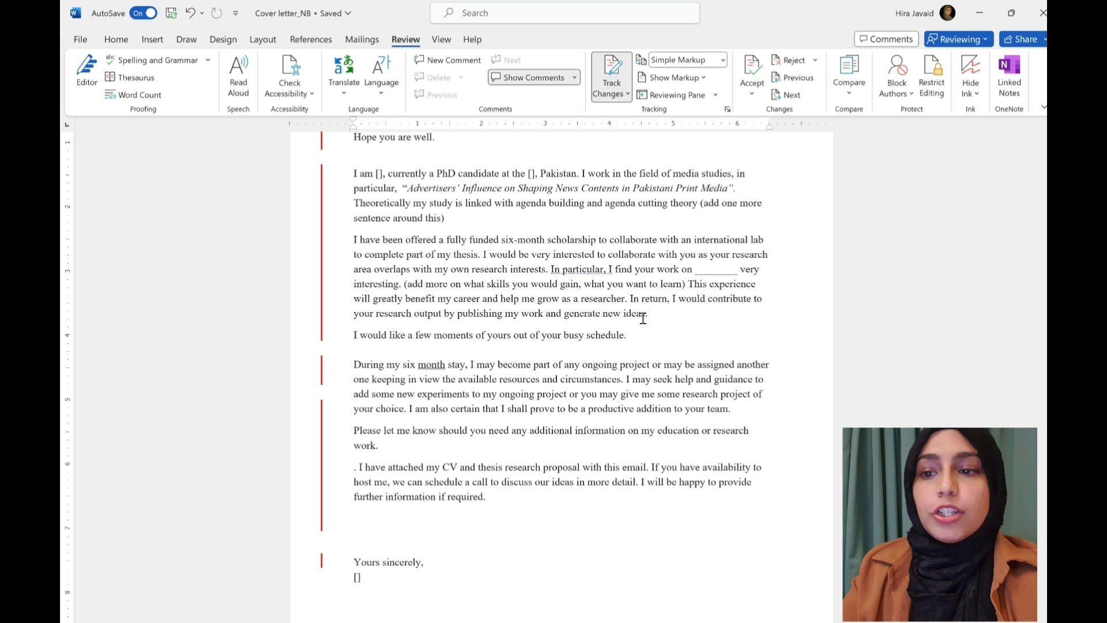
pyautogui.click(595, 314)
pyautogui.press('Delete')
pyautogui.write('ing')
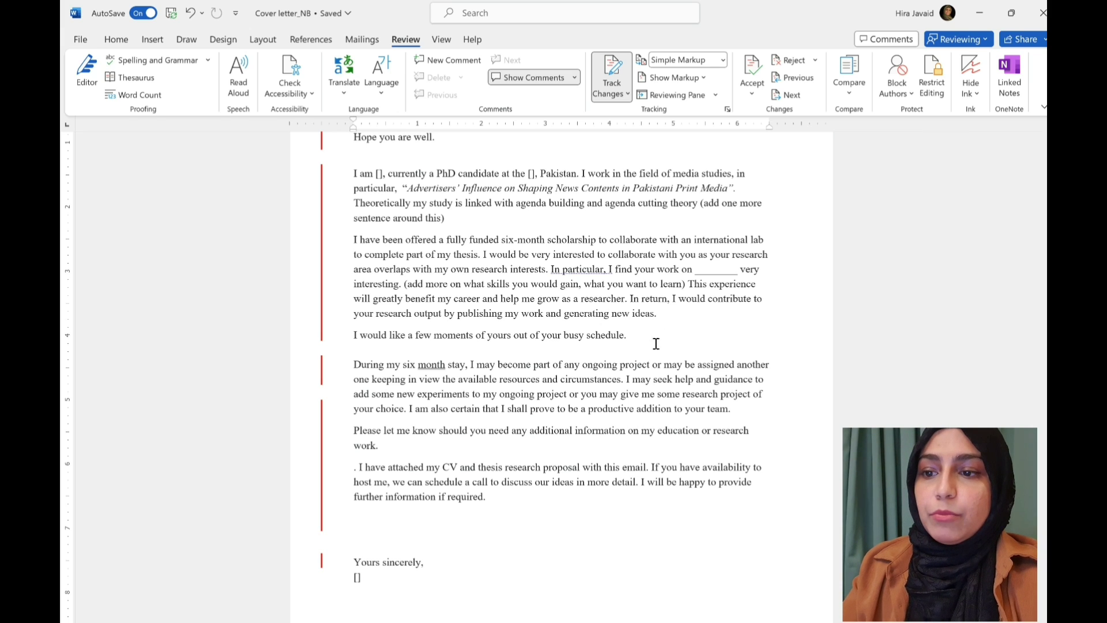
# Replace the busy-schedule sentence with placeholder text on ideas, six-month exploration plans and 'interested in studying ____'.
pyautogui.moveTo(645, 336); pyautogui.dragTo(352, 343)
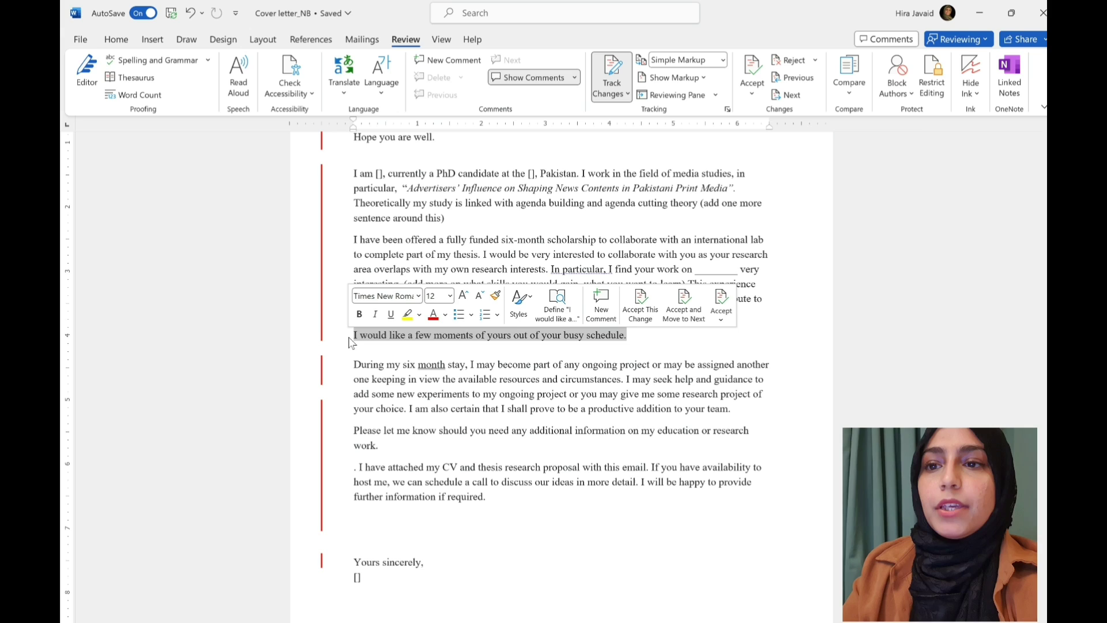
pyautogui.press('BackSpace')
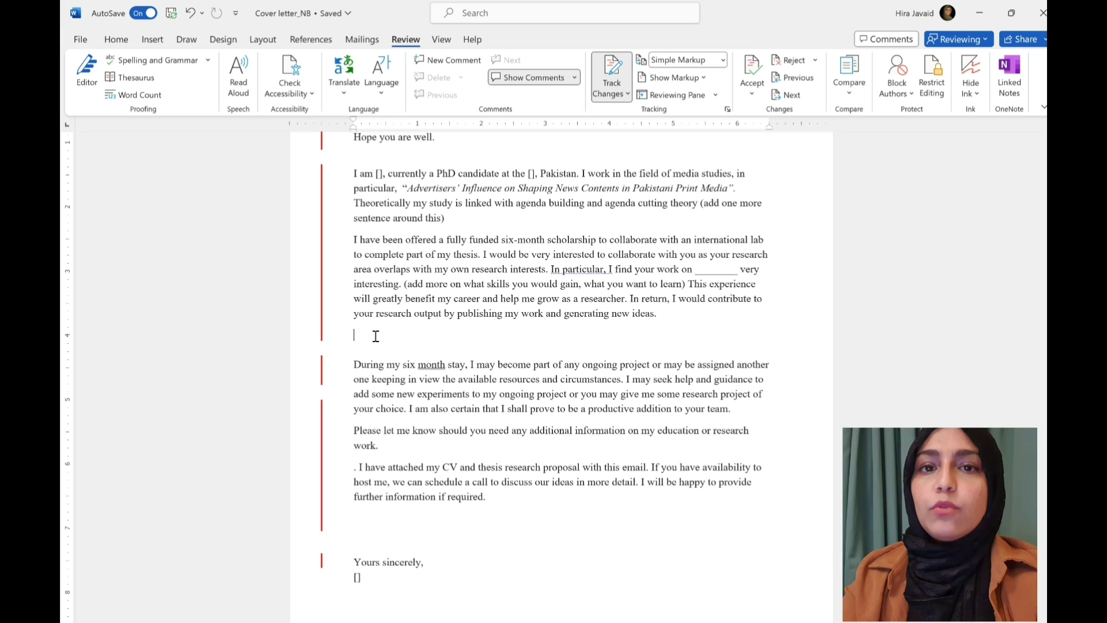
pyautogui.write('Som')
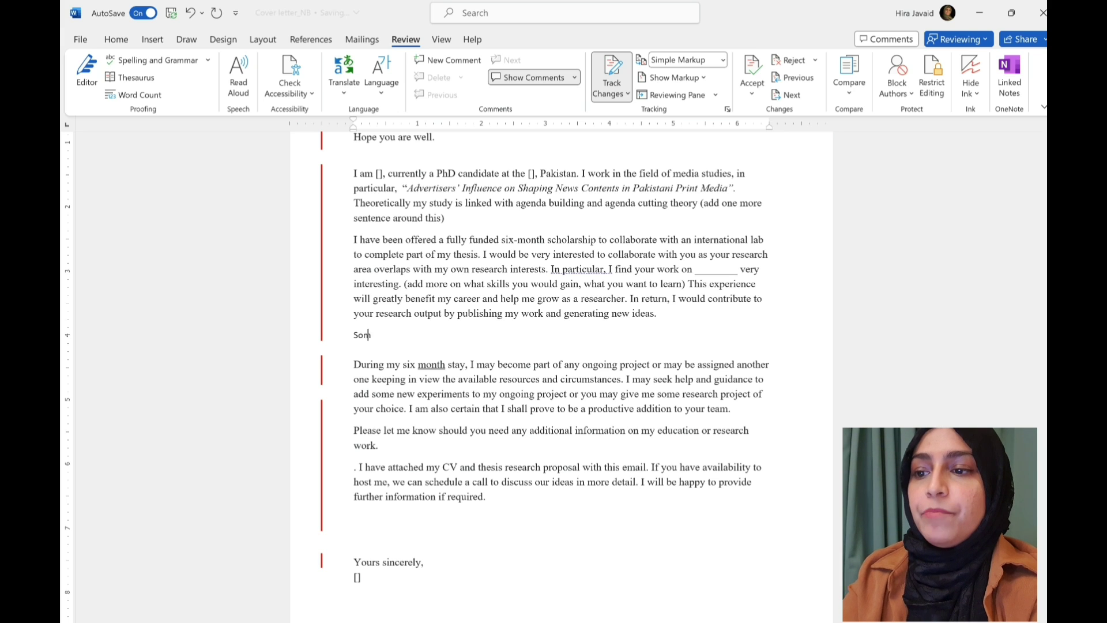
pyautogui.write('e of my ideas aroun')
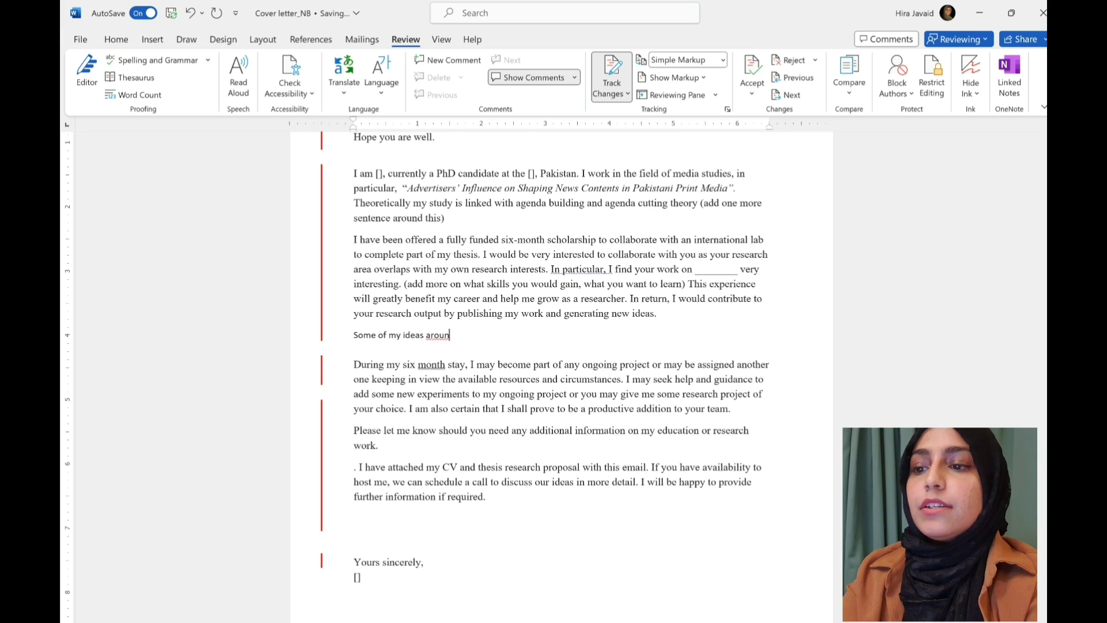
pyautogui.write('d this include -----')
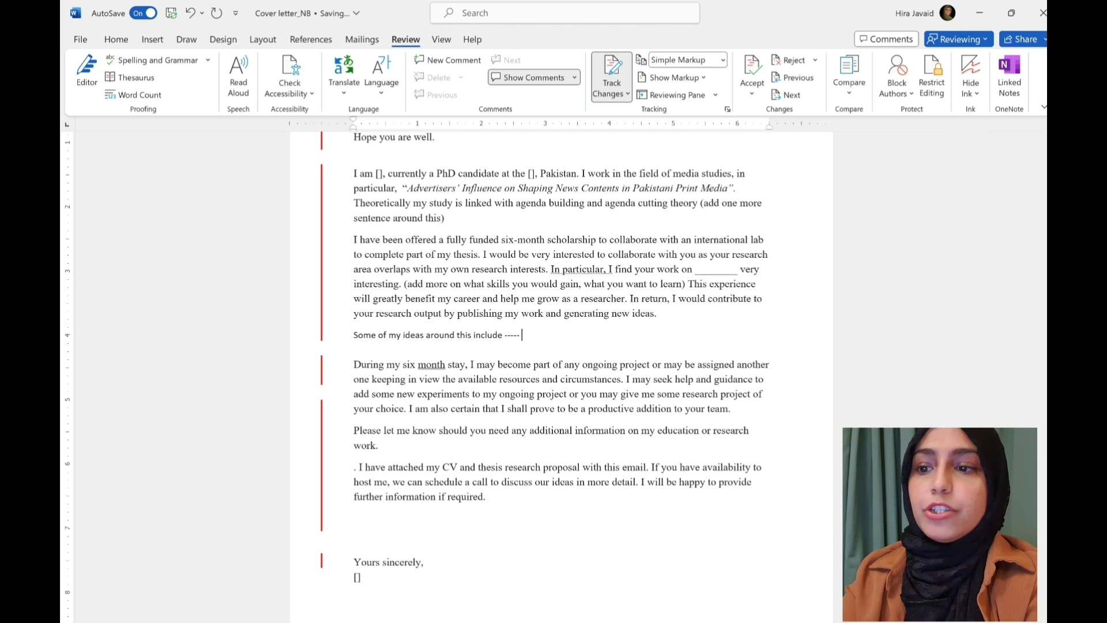
pyautogui.write('. In the 6 mo')
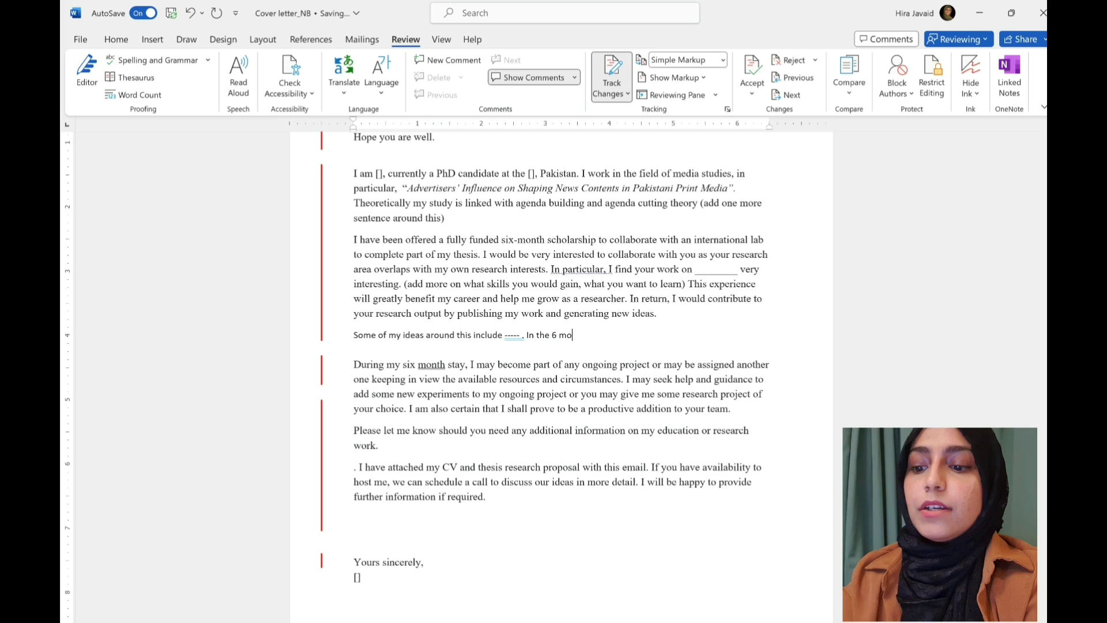
pyautogui.write('nths I could')
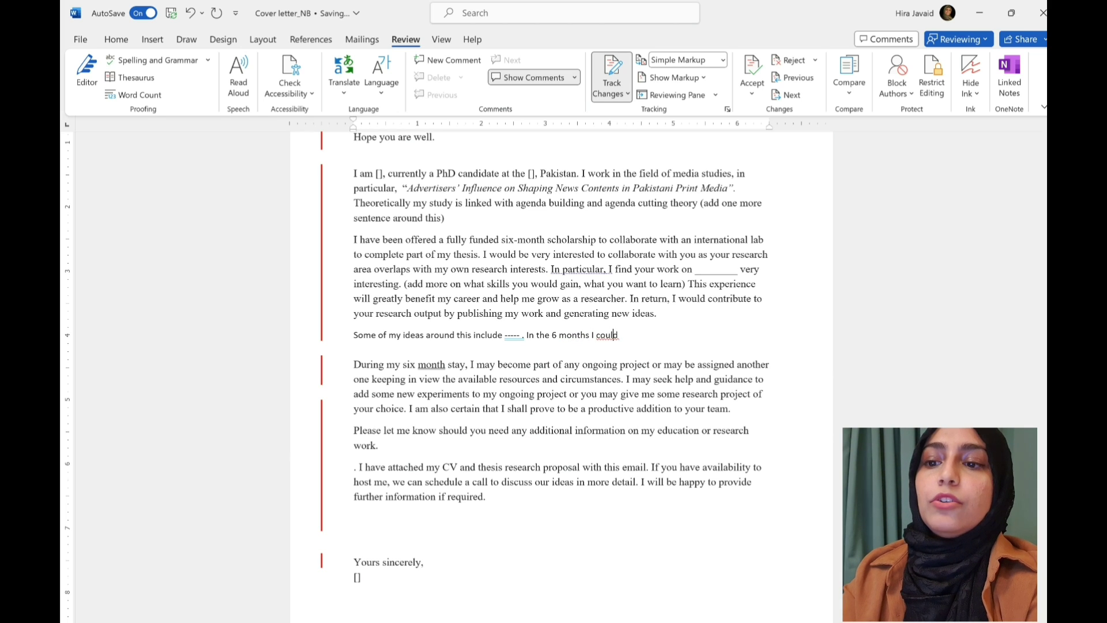
pyautogui.write(' perhaps explo')
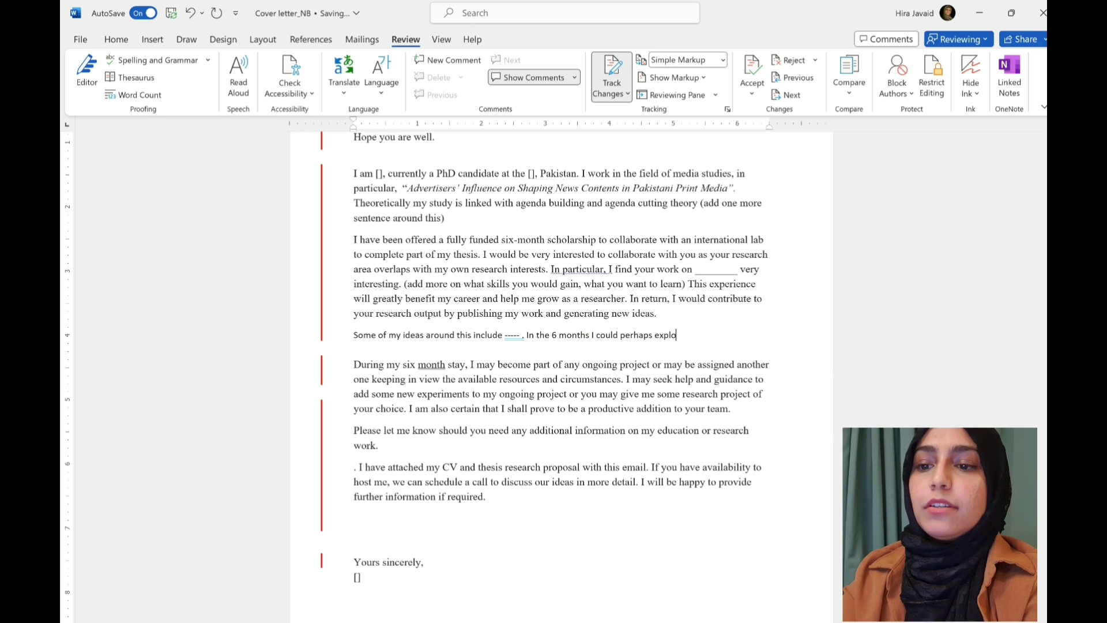
pyautogui.write('re, under your super')
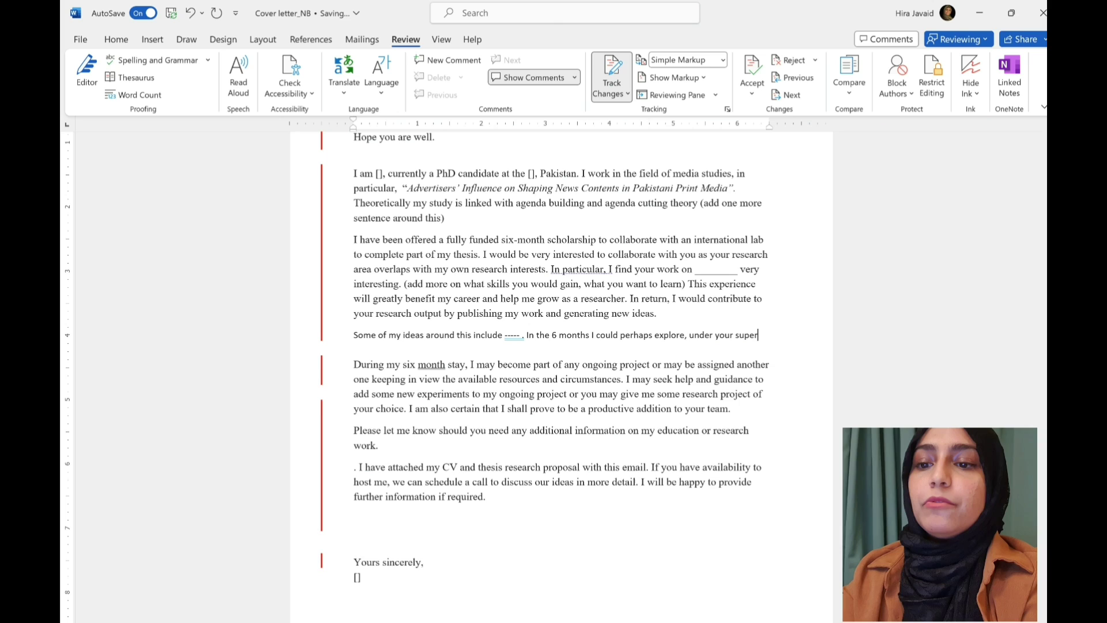
pyautogui.write('visor, _____')
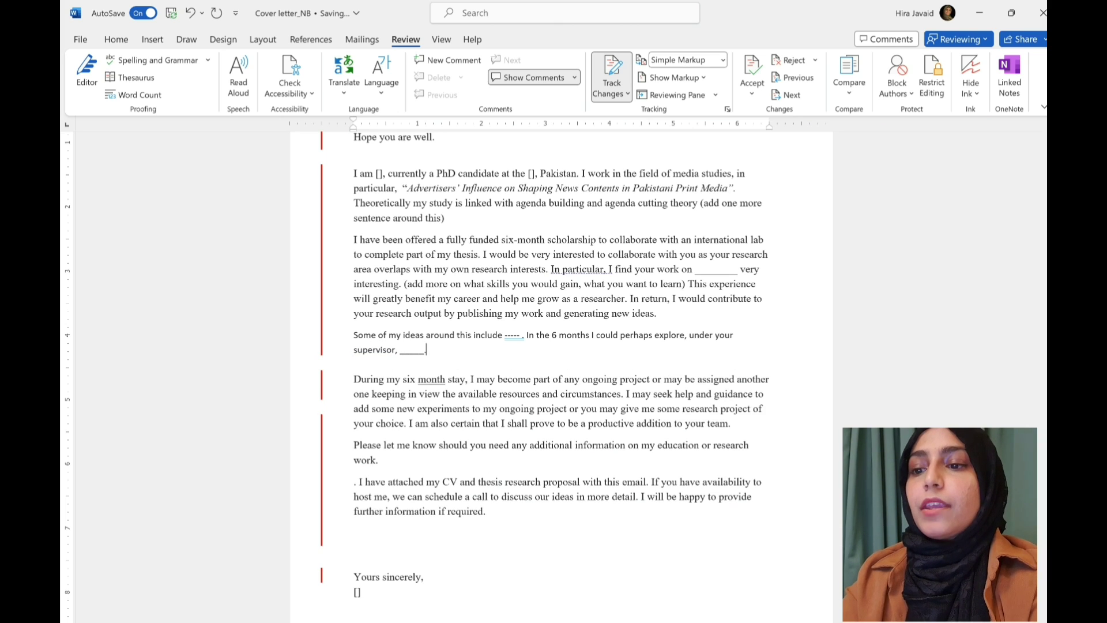
pyautogui.write('. In')
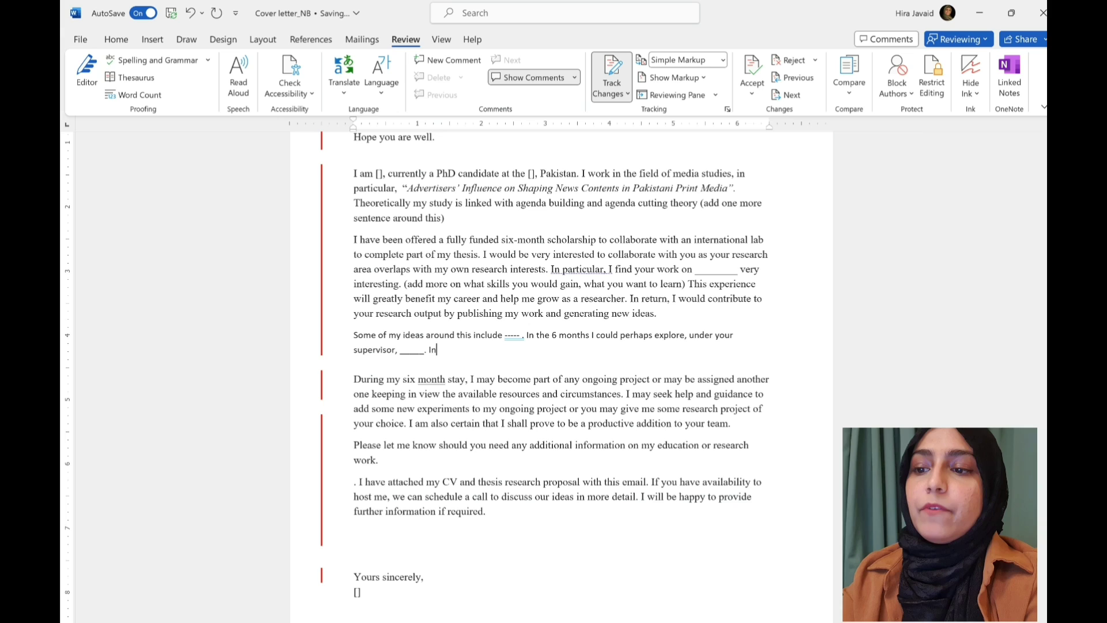
pyautogui.press('BackSpace')
pyautogui.write('am very interese')
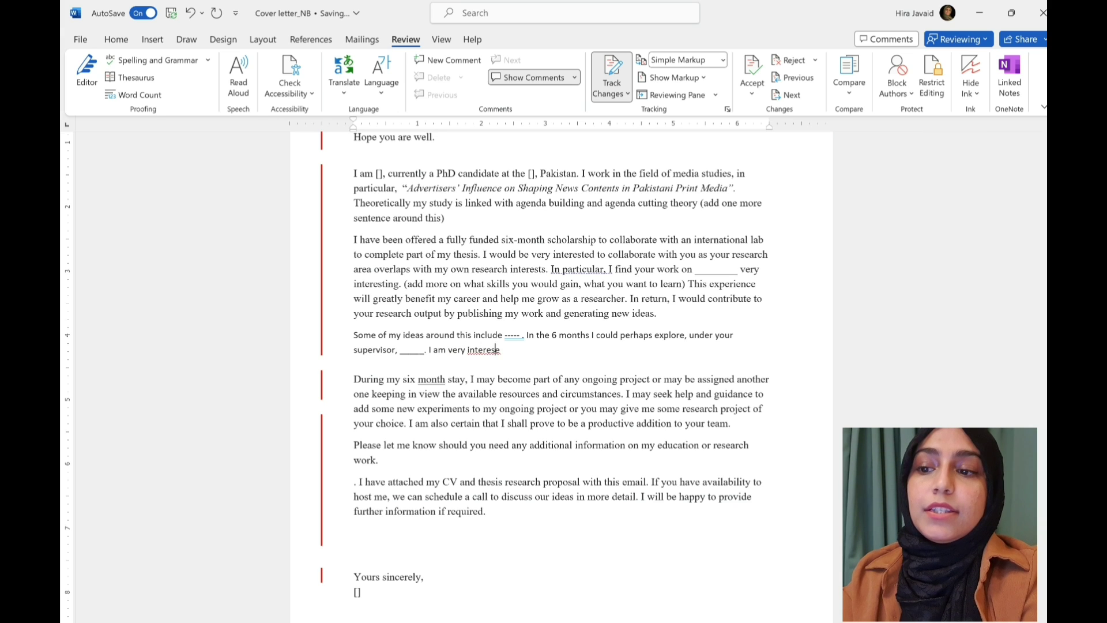
pyautogui.press('BackSpace')
pyautogui.write('ted in study')
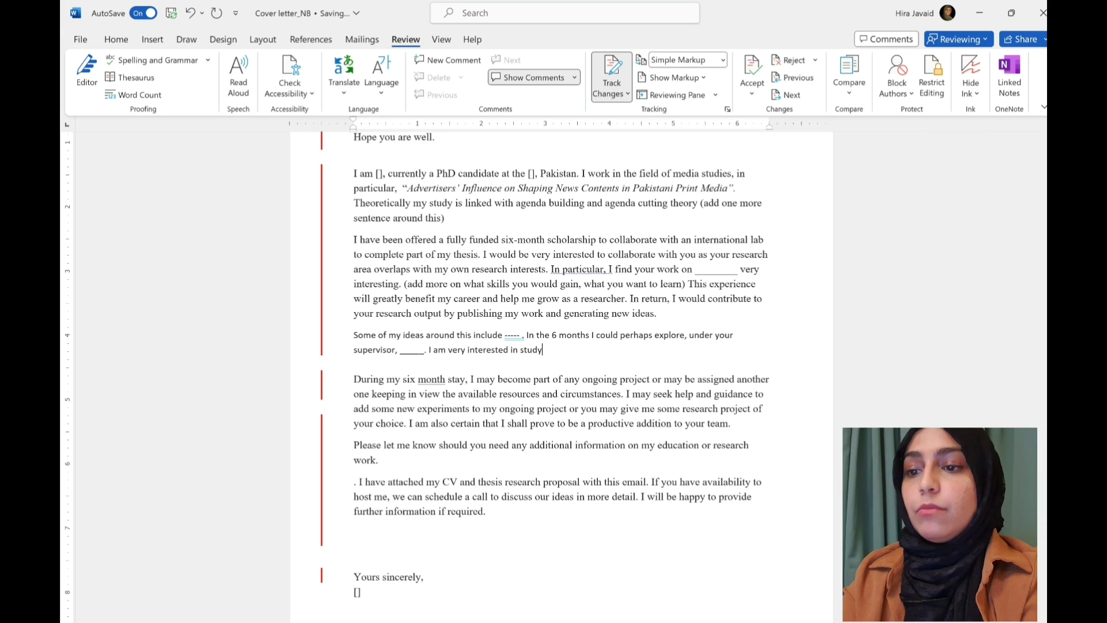
pyautogui.write('ing ____.')
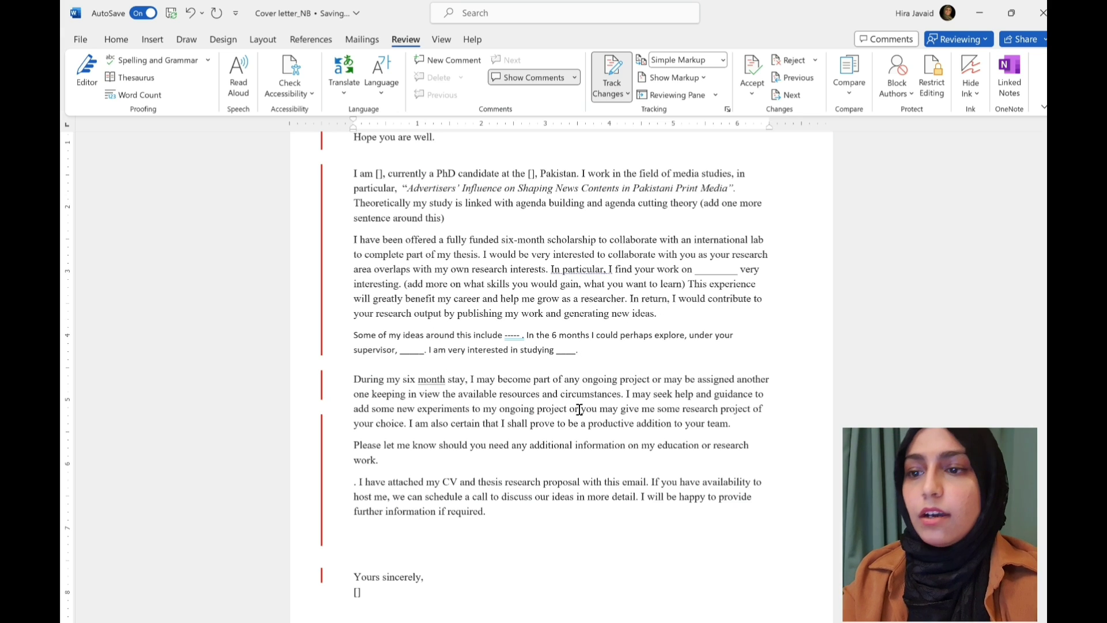
pyautogui.scroll(-1, 548, 366)
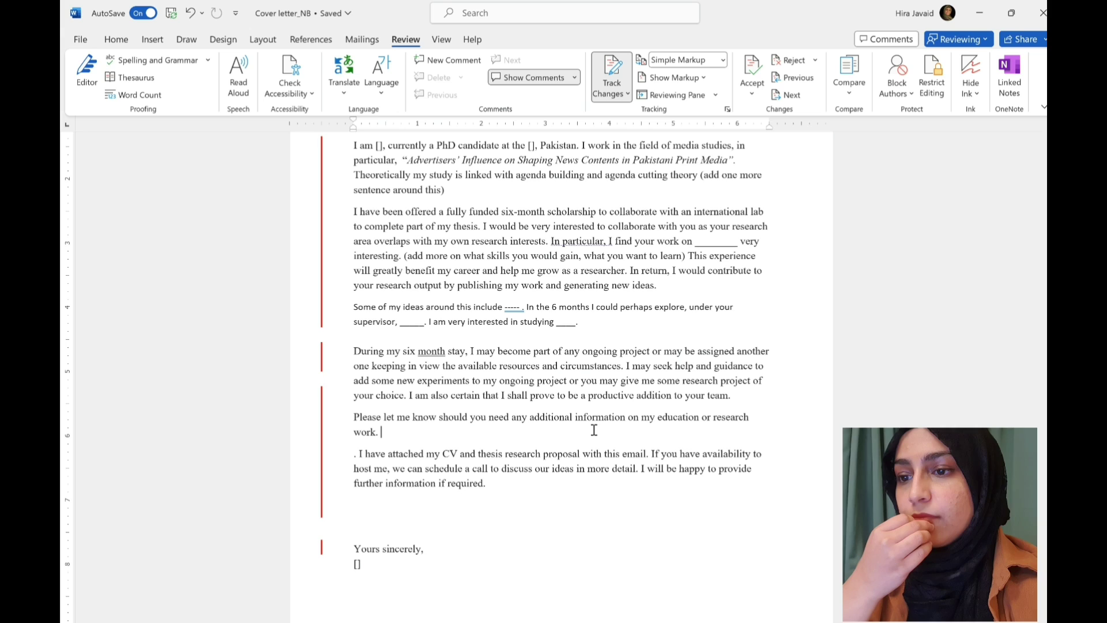
# Change 'may' to 'am happy to' and add 'in your group' in the six-month-stay paragraph.
pyautogui.doubleClick(481, 353)
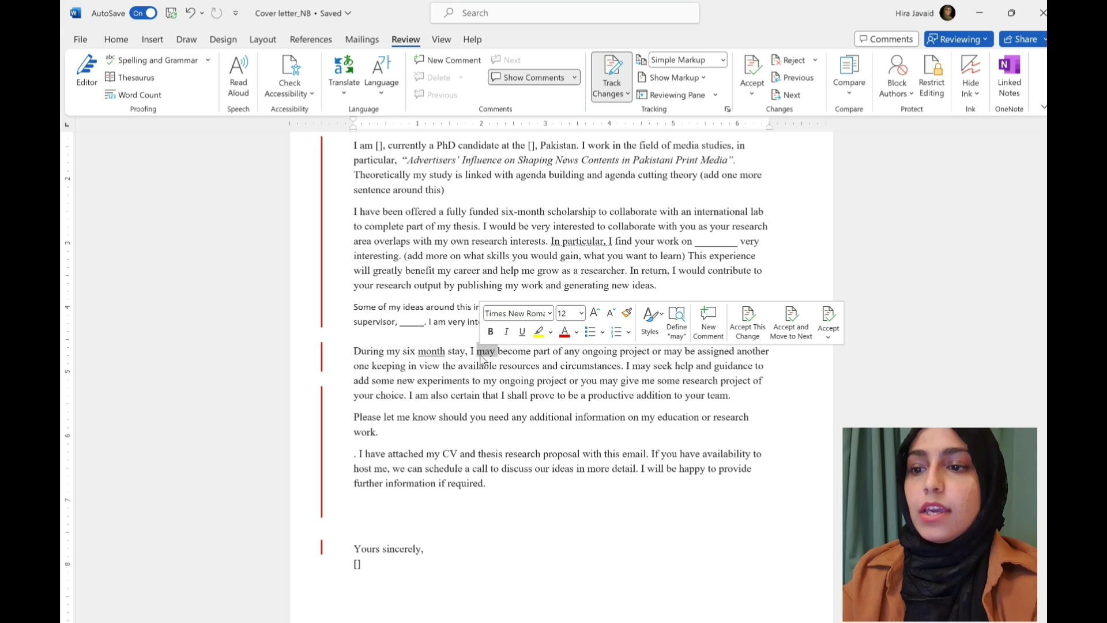
pyautogui.write('am happy to')
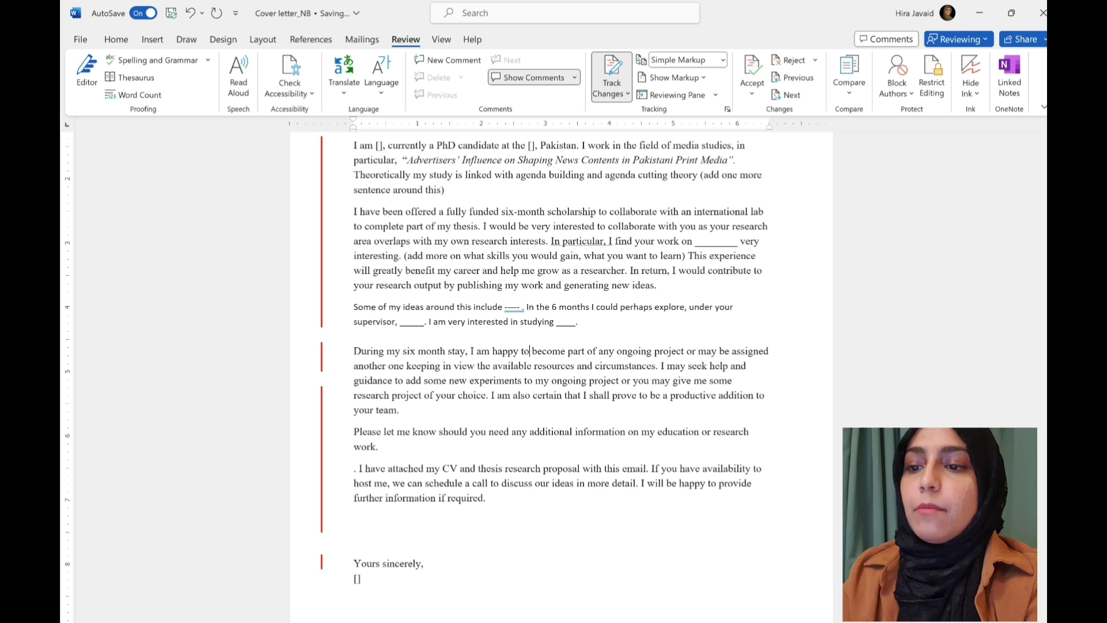
pyautogui.click(686, 351)
pyautogui.write('in your group')
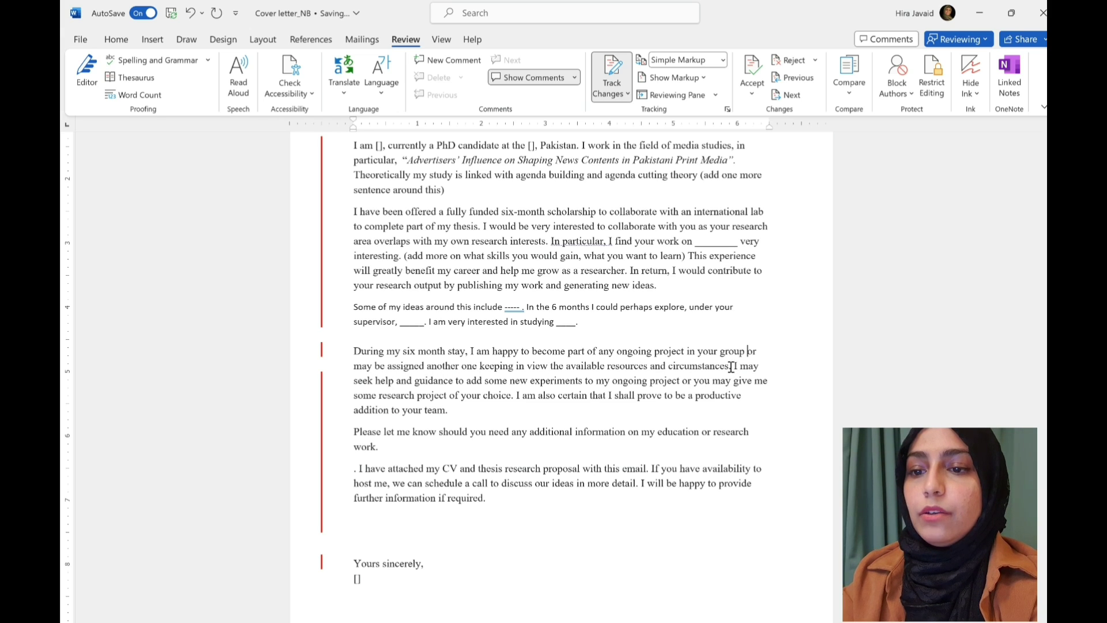
# Rewrite the paragraph's second line as 'could work on an individual project linked to my interests'.
pyautogui.moveTo(729, 367); pyautogui.dragTo(761, 366)
pyautogui.click(337, 369)
pyautogui.write('could work')
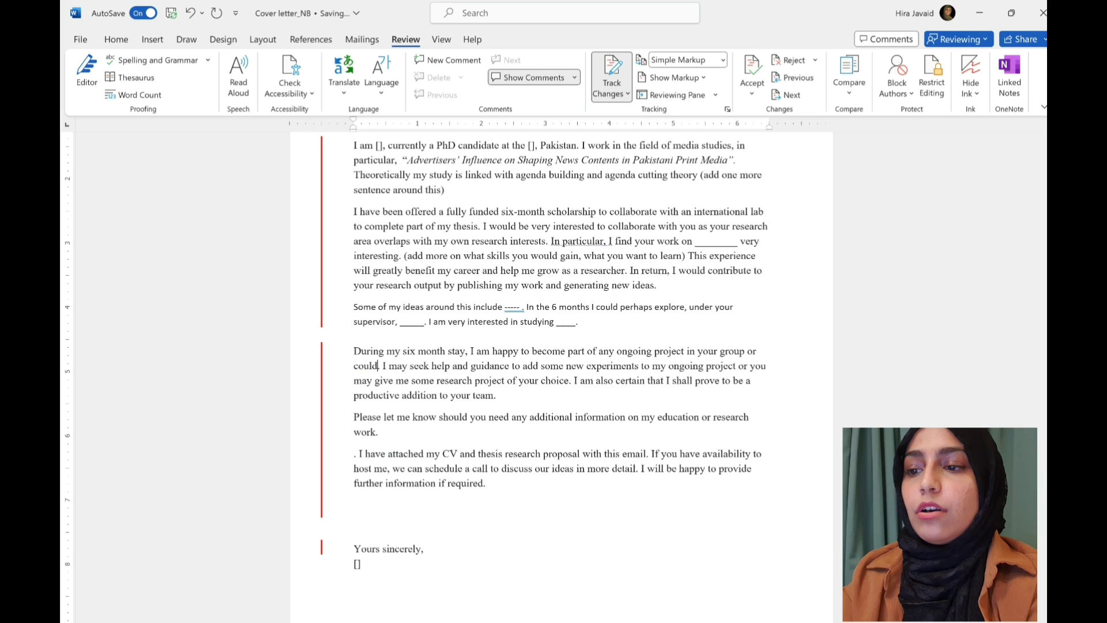
pyautogui.write(' on an indiv')
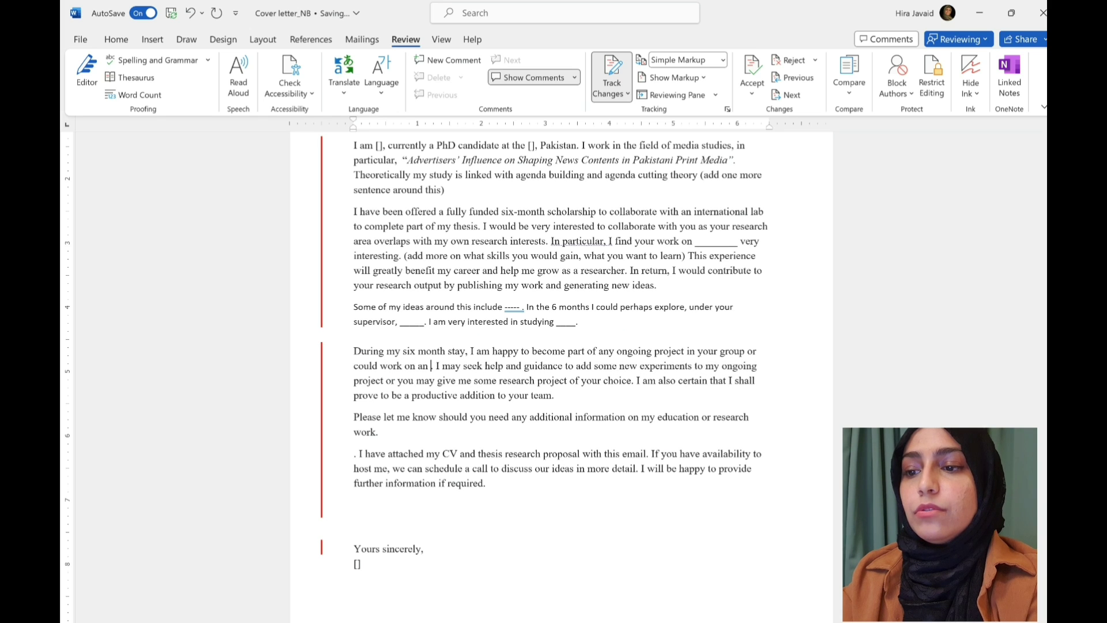
pyautogui.write('idual project lin')
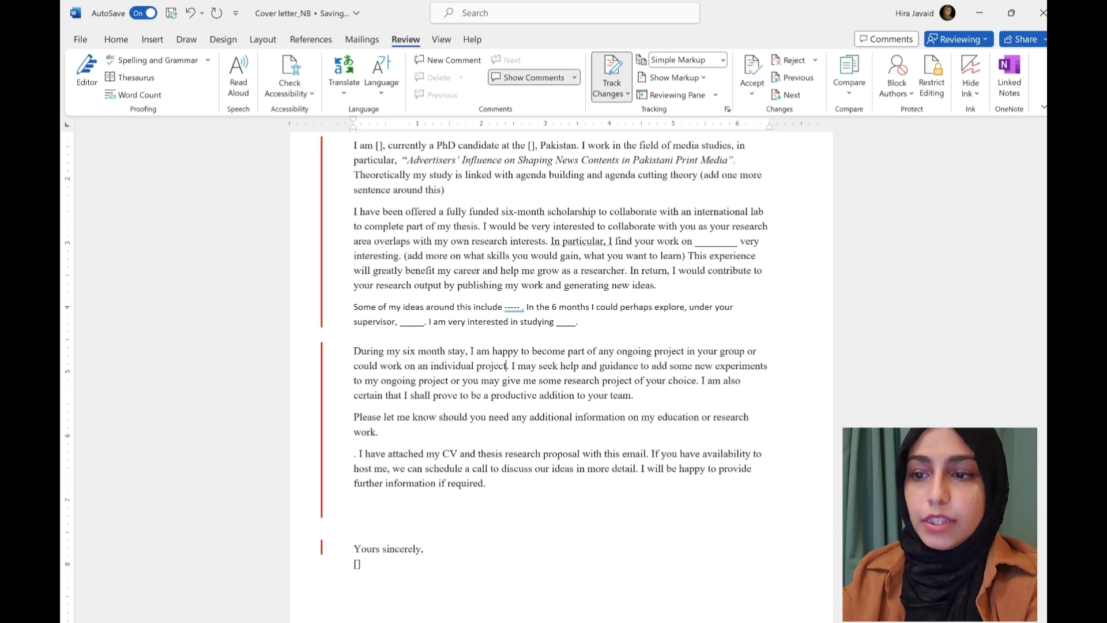
pyautogui.write('ked to my interest')
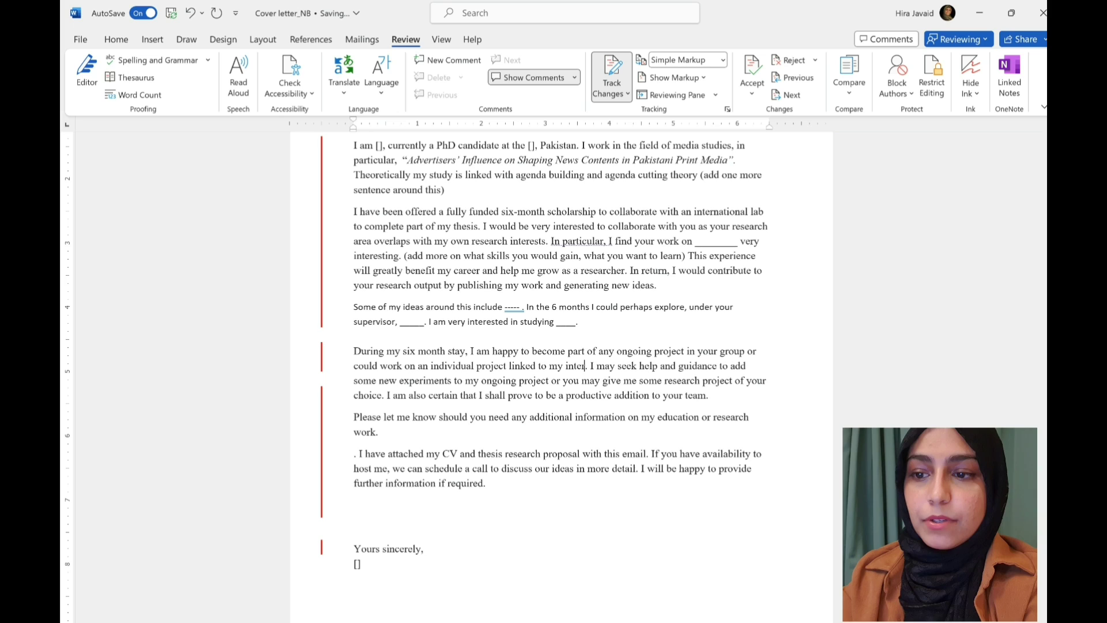
pyautogui.write('s')
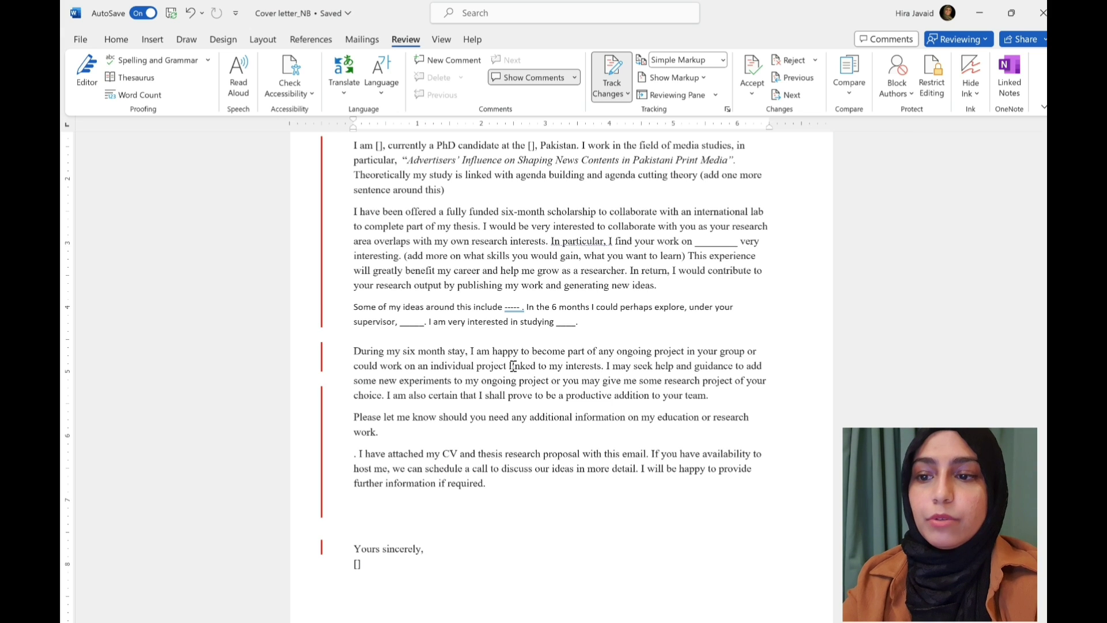
pyautogui.scroll(-1, 513, 365)
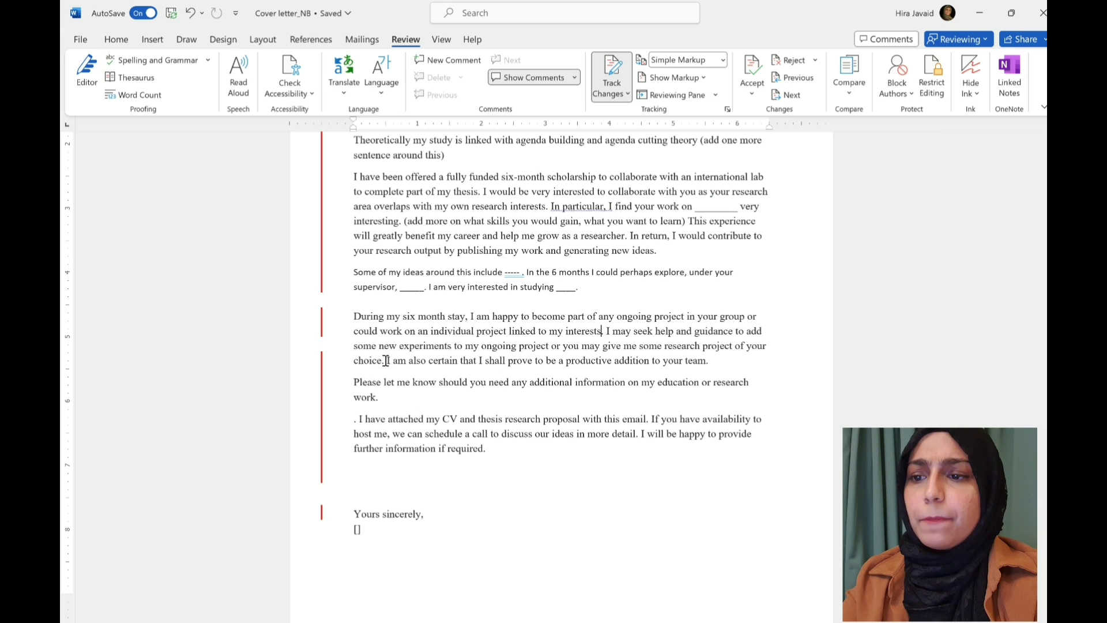
# Delete the 'seek help and guidance' sentence and the 'productive addition to your team' sentence.
pyautogui.moveTo(386, 360); pyautogui.dragTo(607, 334)
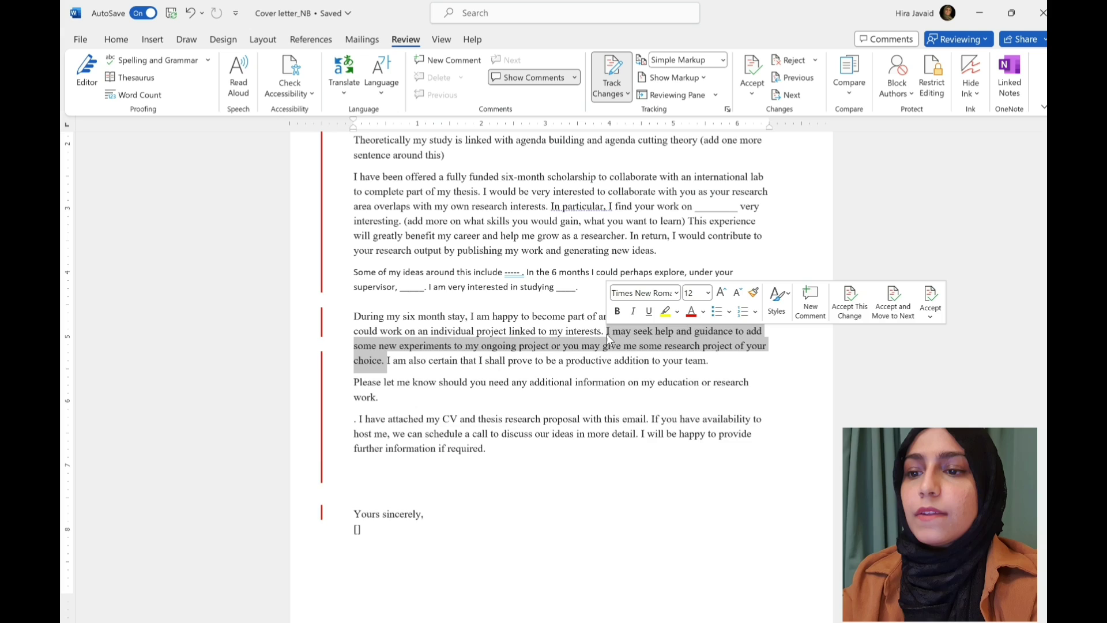
pyautogui.press('Delete')
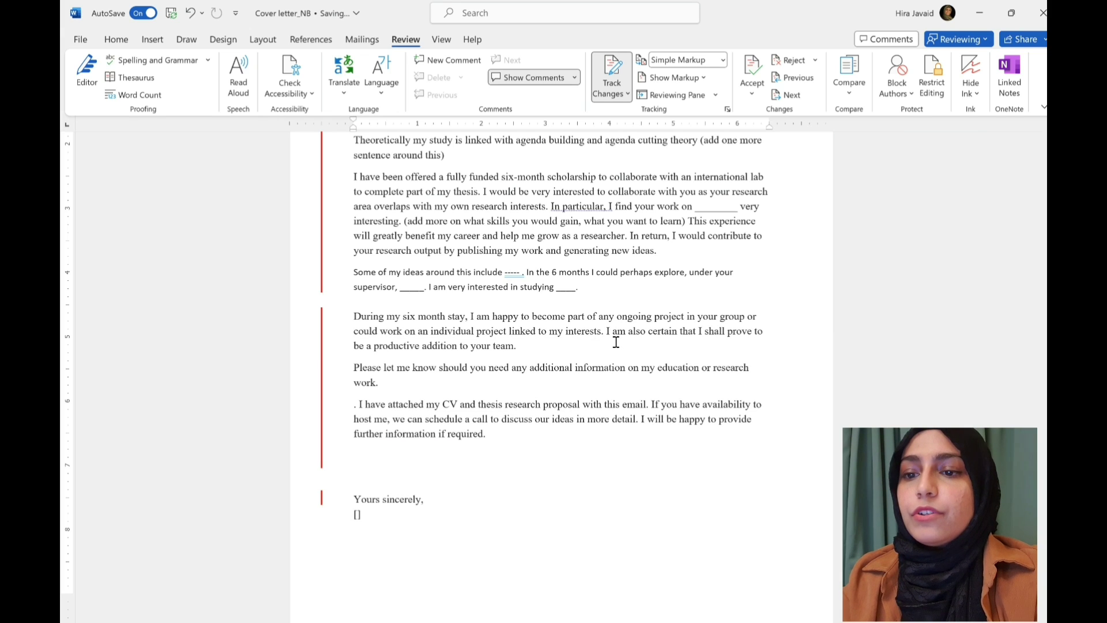
pyautogui.moveTo(615, 353); pyautogui.dragTo(605, 331)
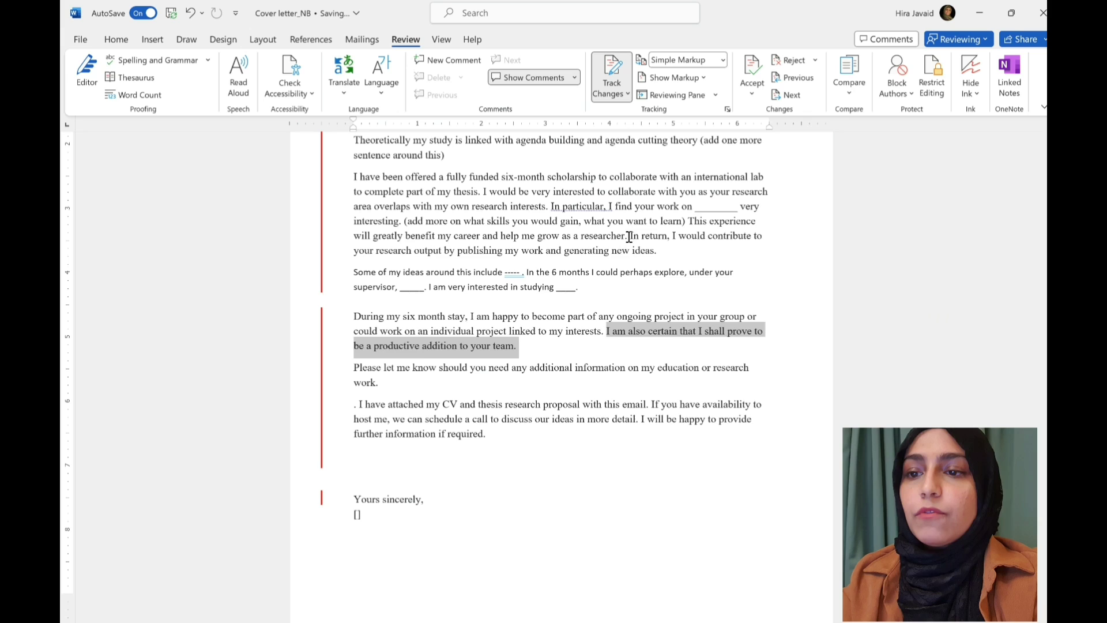
pyautogui.moveTo(629, 235); pyautogui.dragTo(659, 254)
pyautogui.click(659, 254)
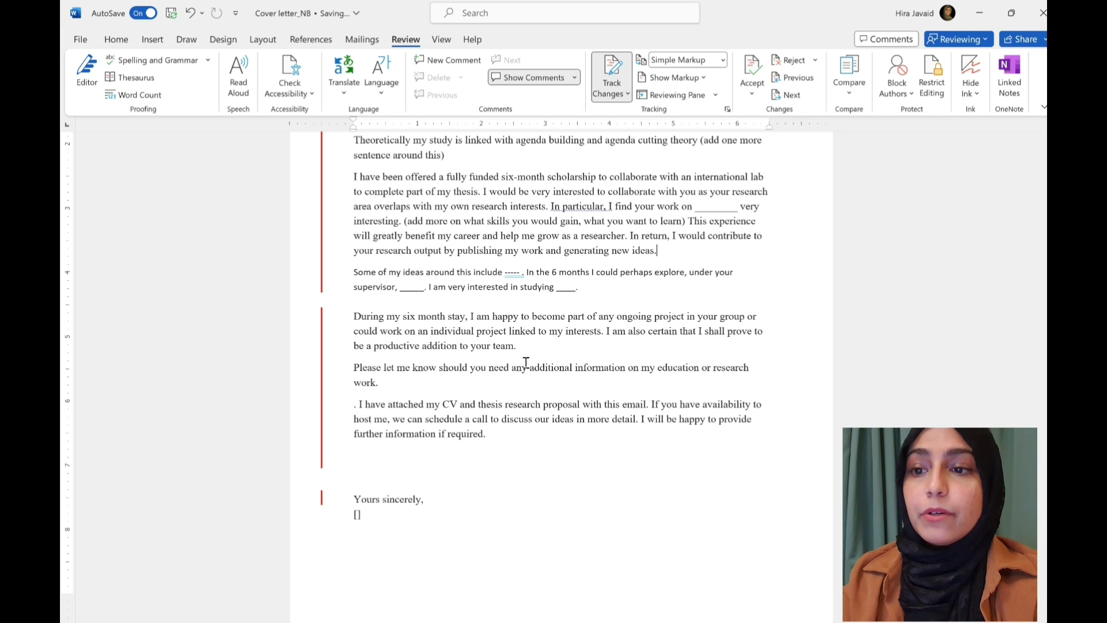
pyautogui.moveTo(548, 349); pyautogui.dragTo(605, 331)
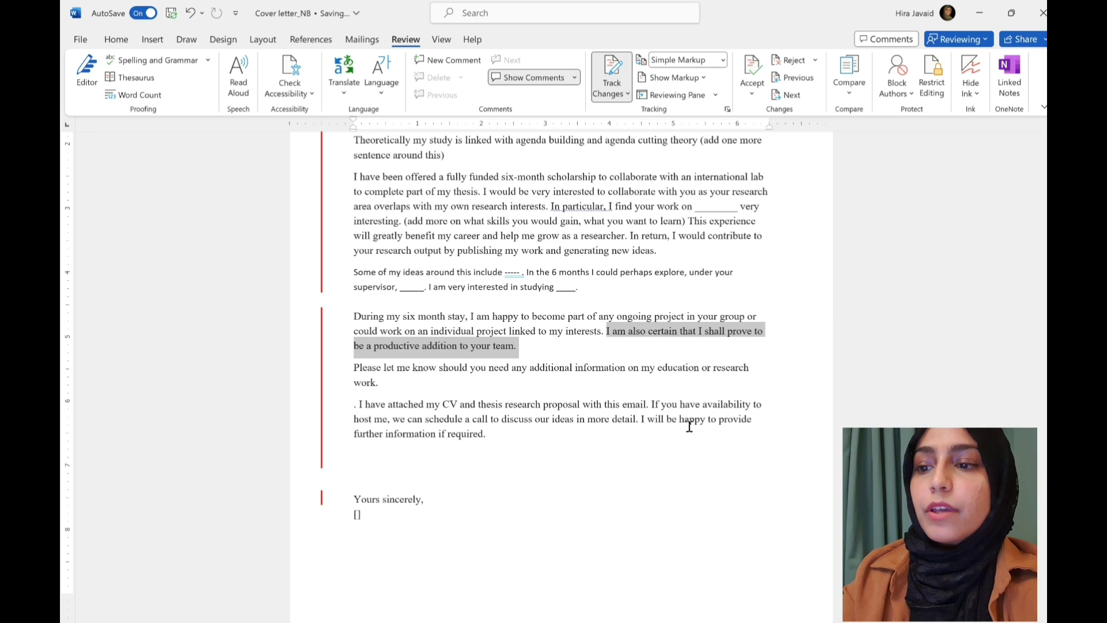
pyautogui.press('Delete')
pyautogui.press('Delete')
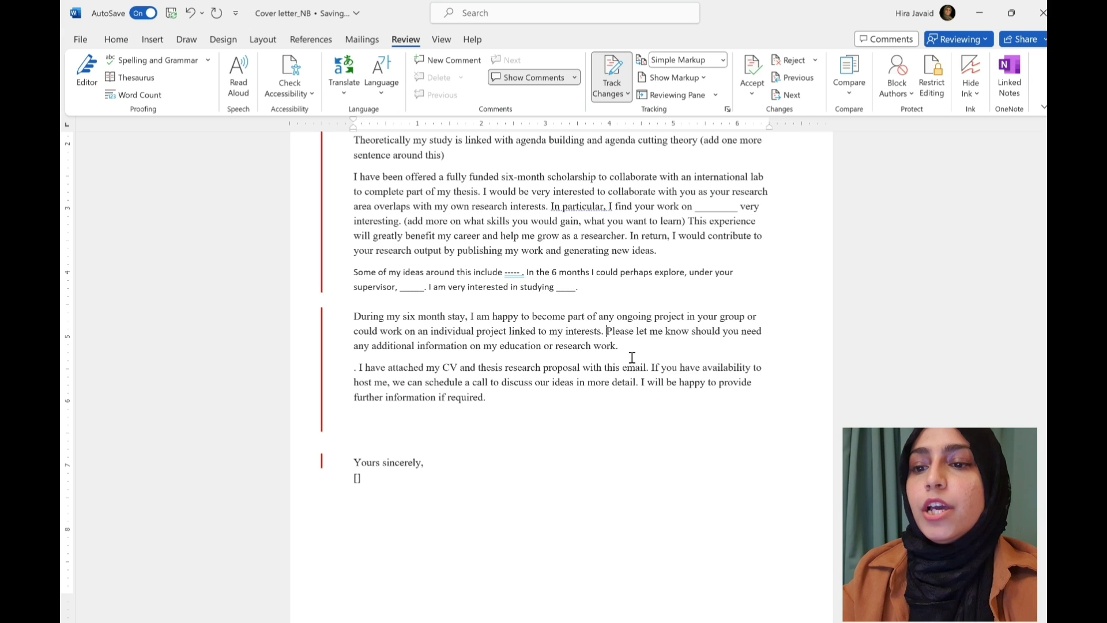
# Pull the CV-attachment paragraph up onto the 'research work.' line.
pyautogui.moveTo(656, 349); pyautogui.dragTo(607, 331)
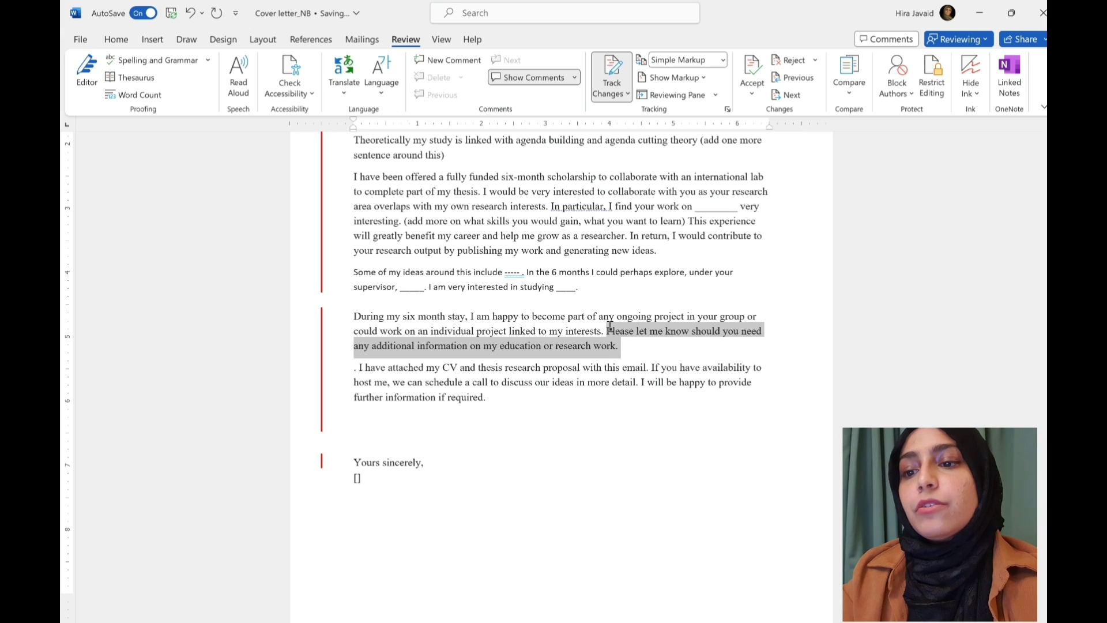
pyautogui.click(647, 347)
pyautogui.press('Delete')
pyautogui.press('Delete')
pyautogui.press('Delete')
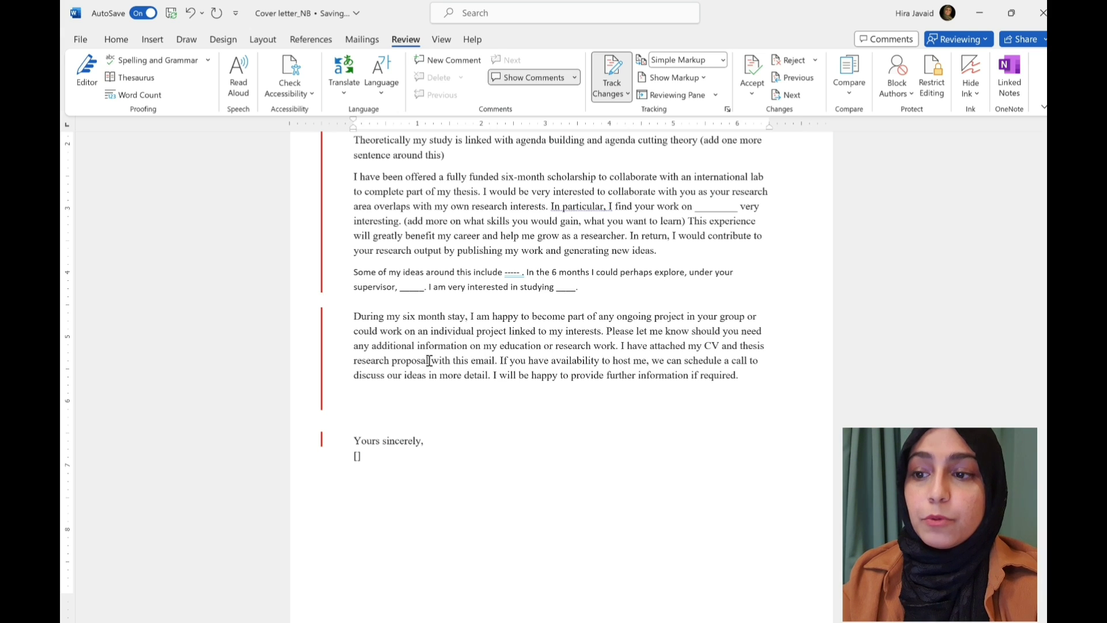
# Select the 'research proposal' wording, the 'Some of my ideas' paragraph and the call-offer sentence.
pyautogui.moveTo(407, 361); pyautogui.dragTo(743, 345)
pyautogui.click(490, 363)
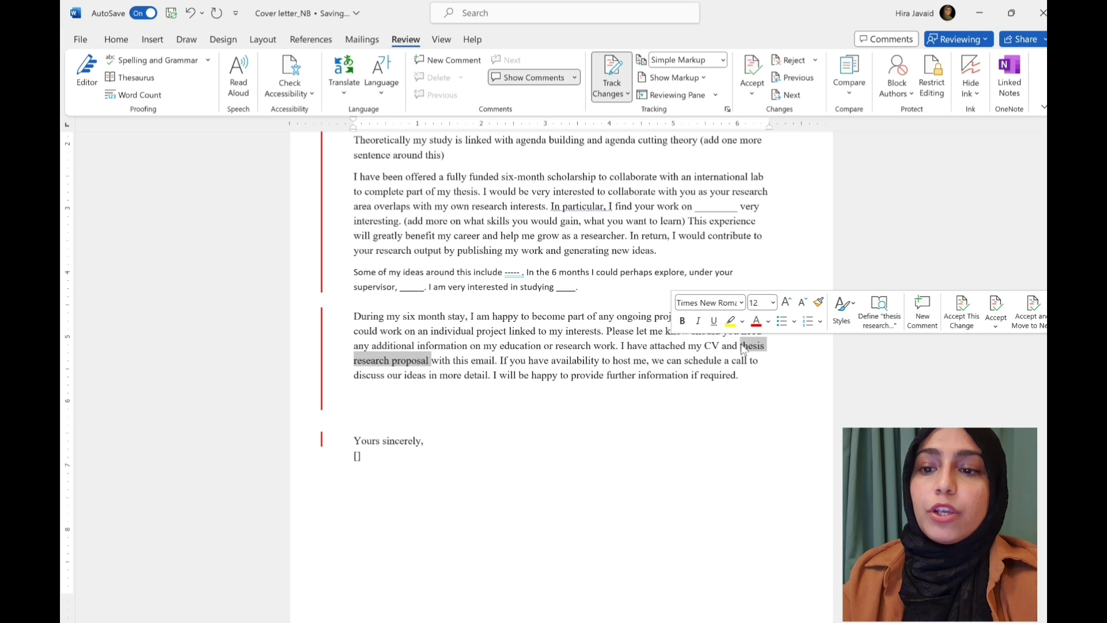
pyautogui.click(770, 367)
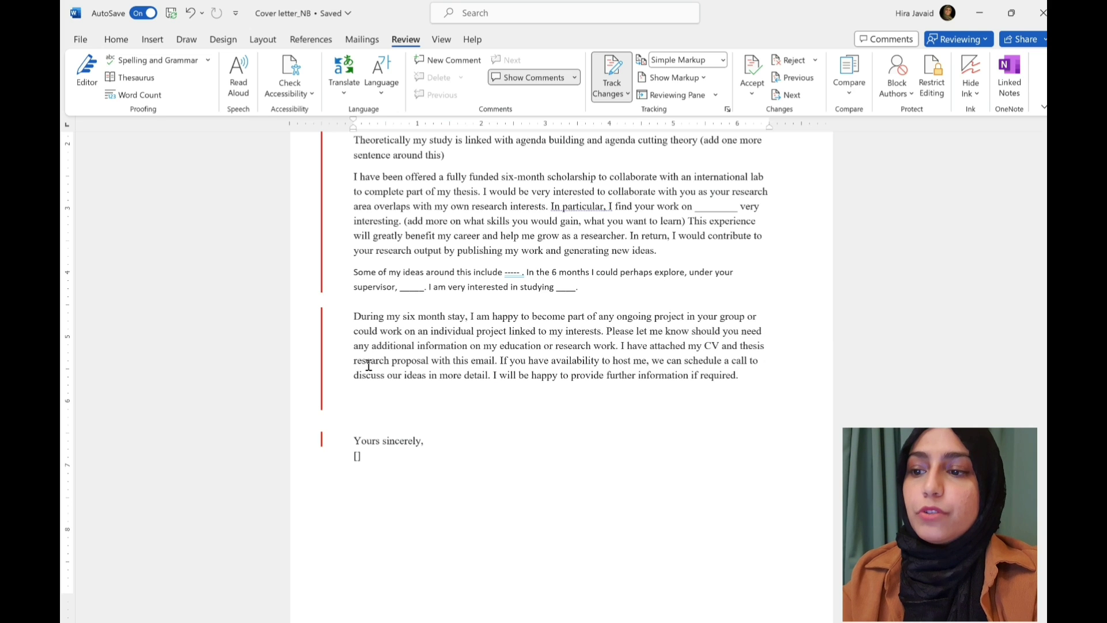
pyautogui.moveTo(352, 362); pyautogui.dragTo(431, 364)
pyautogui.click(431, 362)
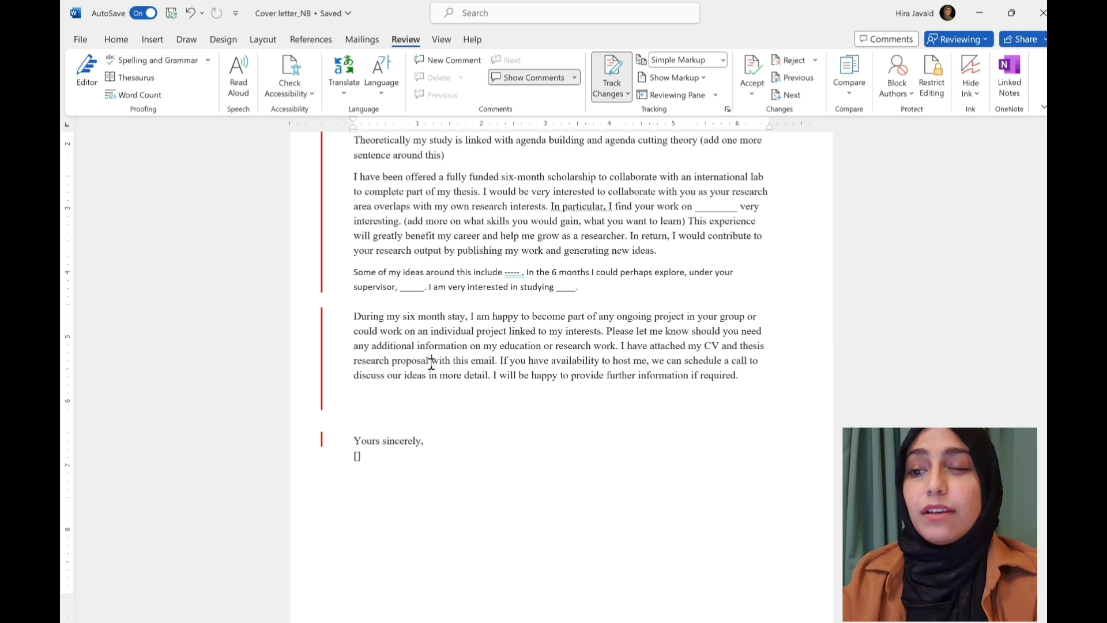
pyautogui.scroll(3, 431, 362)
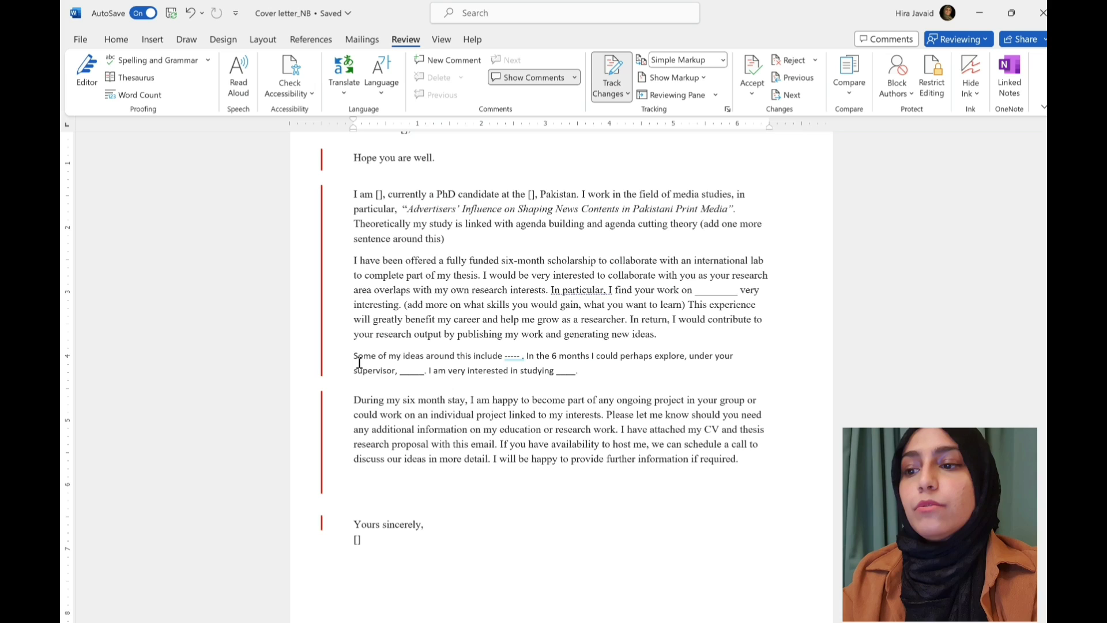
pyautogui.moveTo(353, 356); pyautogui.dragTo(619, 386)
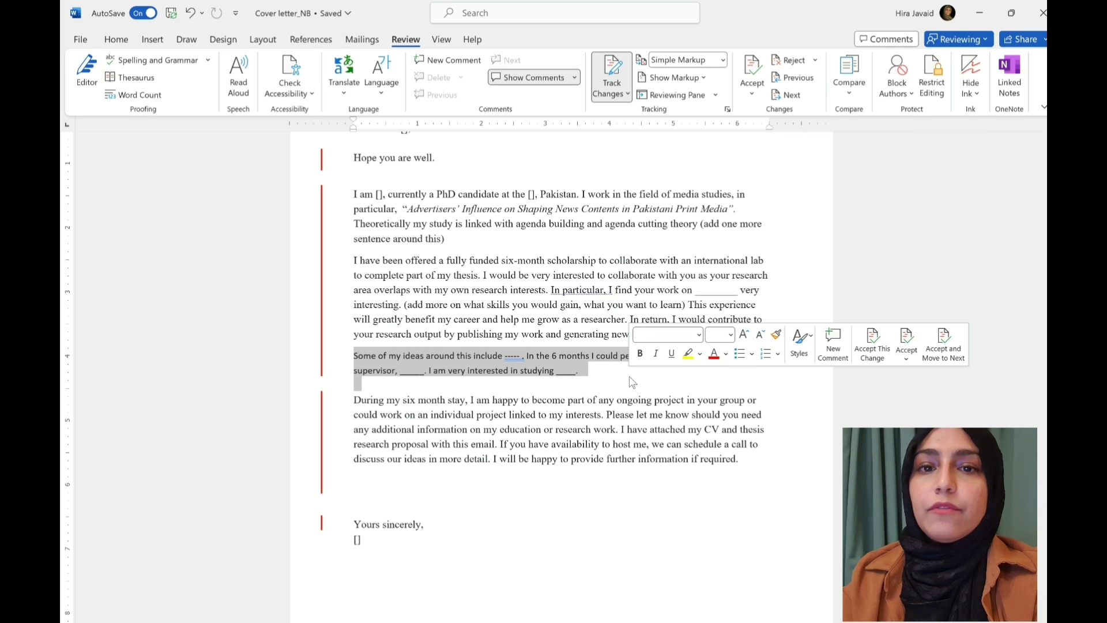
pyautogui.click(632, 383)
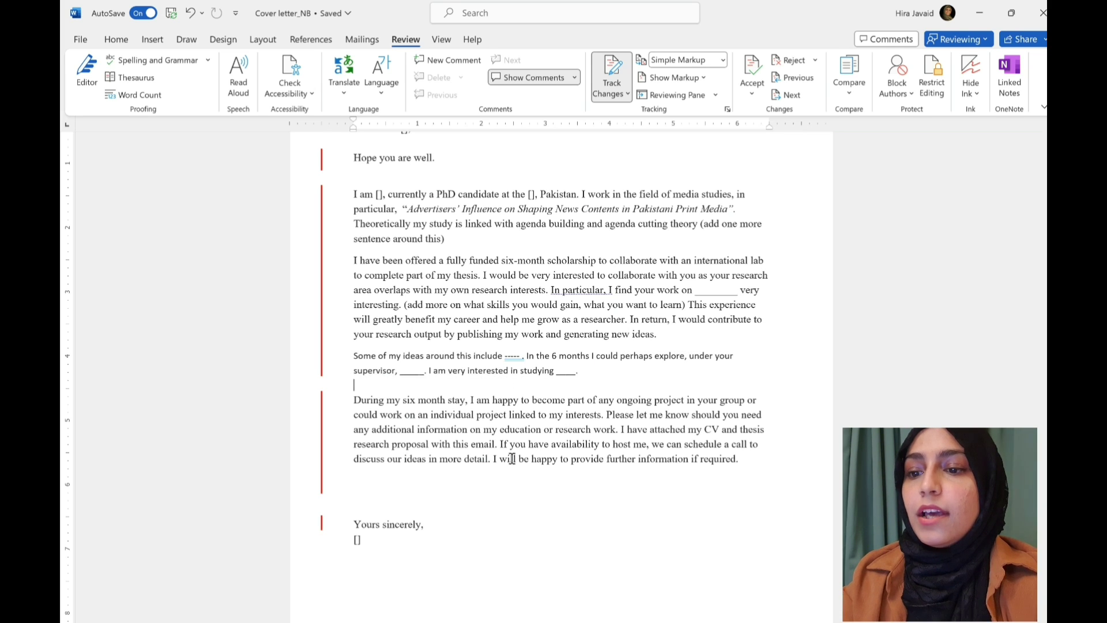
pyautogui.scroll(-2, 510, 459)
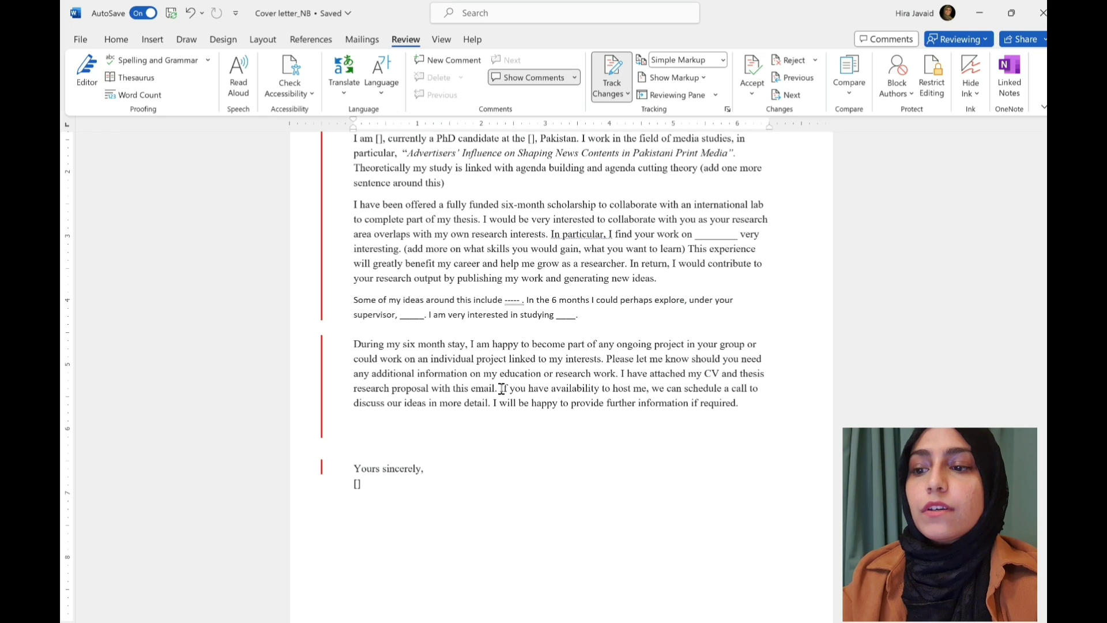
pyautogui.moveTo(500, 388); pyautogui.dragTo(488, 402)
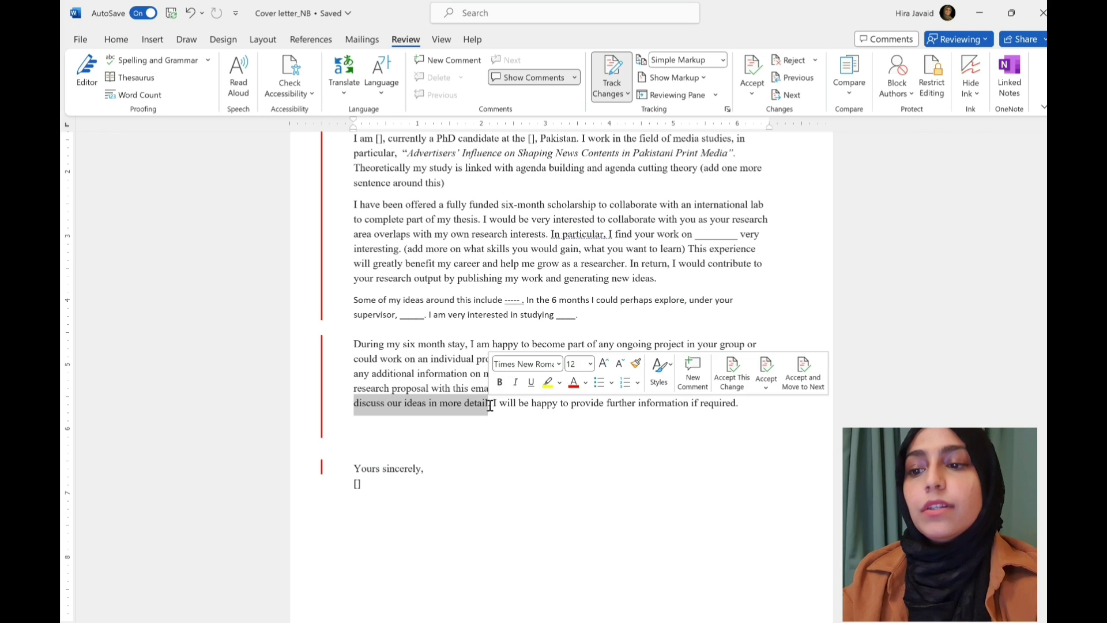
# Break 'I will be happy…' onto a new paragraph ending 'and I look forward to hearing from you', removing the blank line.
pyautogui.click(530, 470)
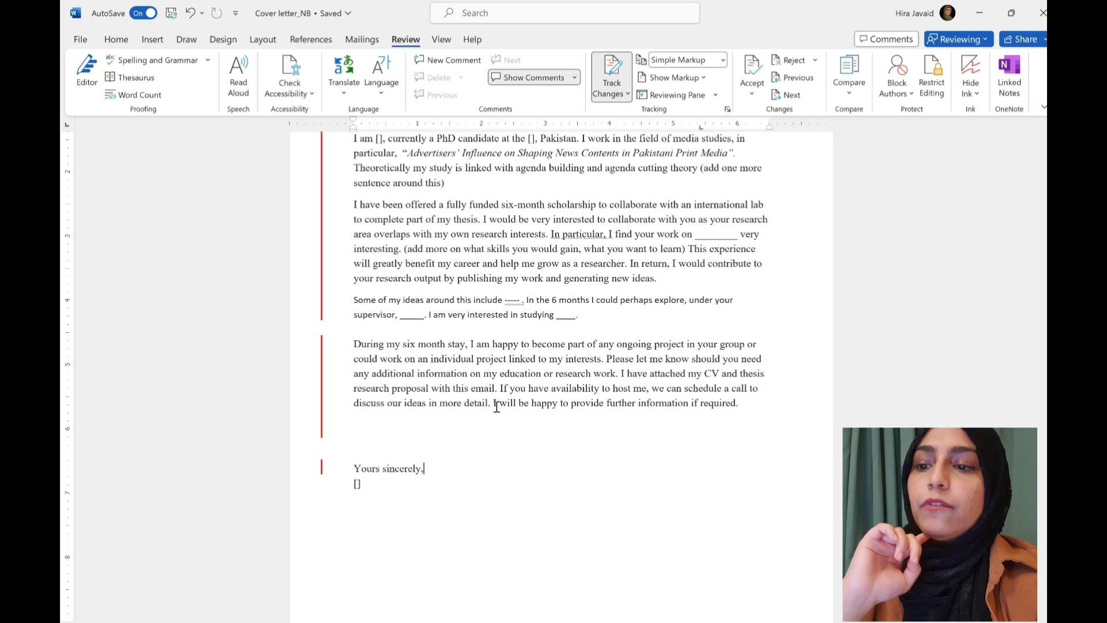
pyautogui.click(495, 404)
pyautogui.press('Return')
pyautogui.press('Return')
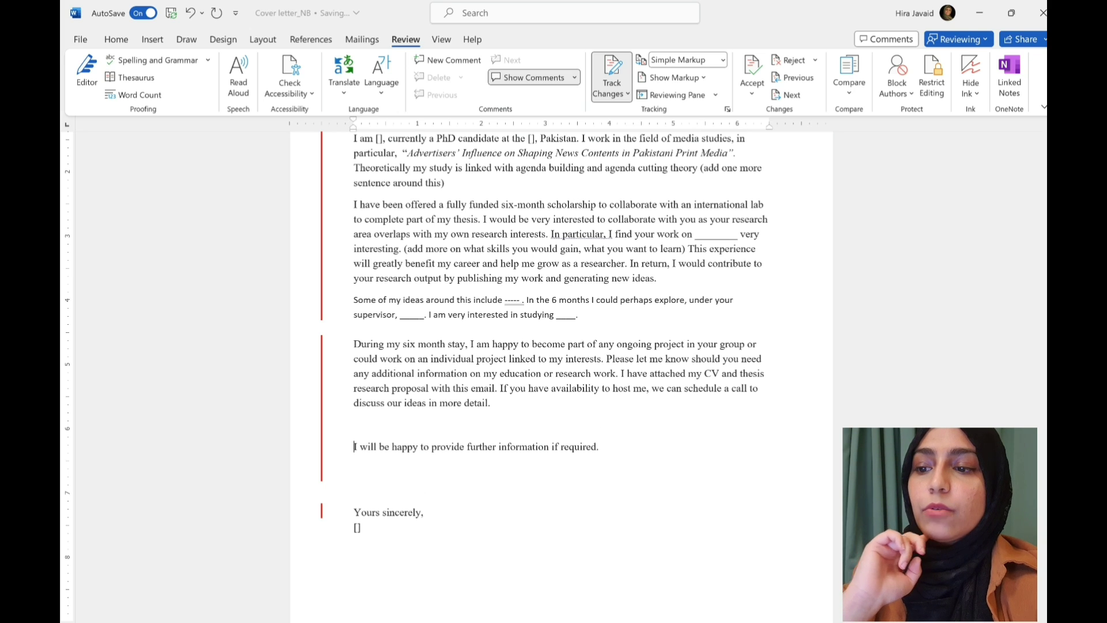
pyautogui.press('BackSpace')
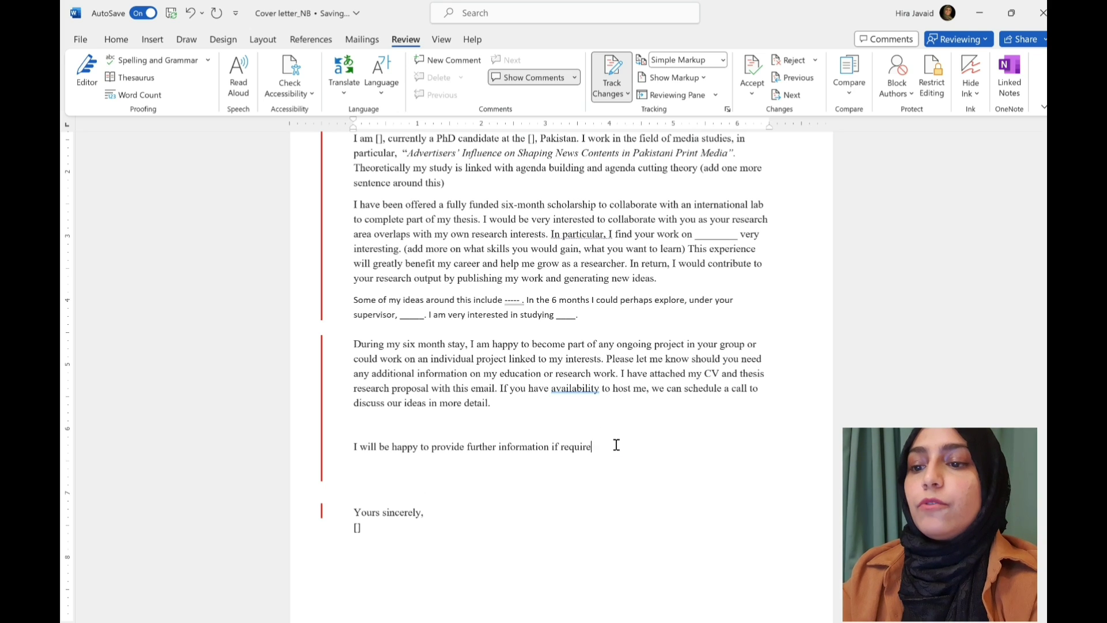
pyautogui.write('and I look forwar')
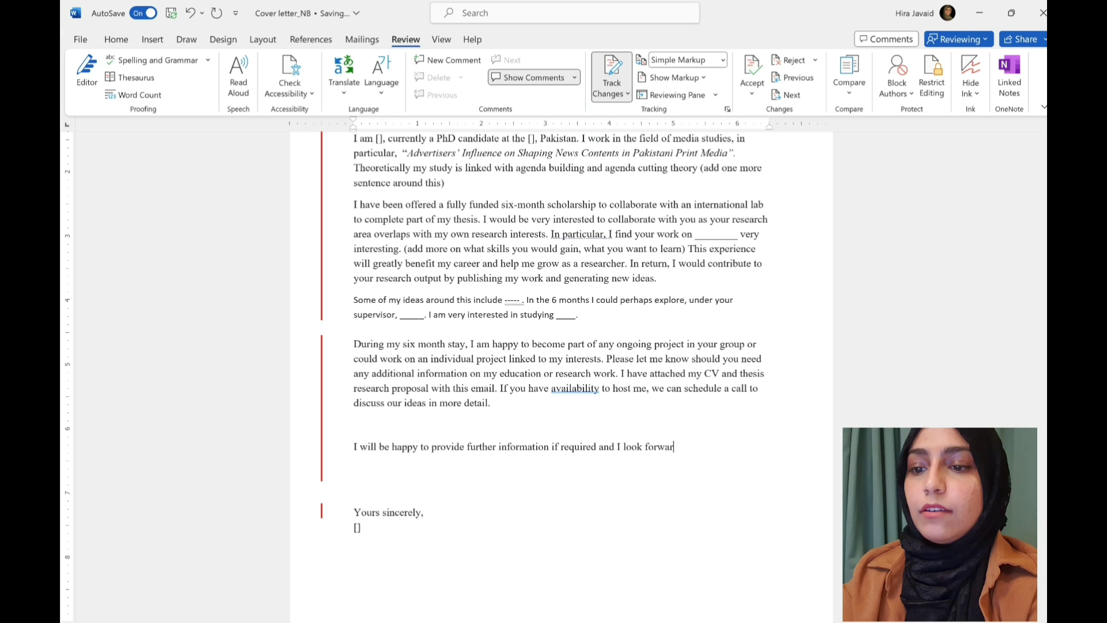
pyautogui.write('ing from you.')
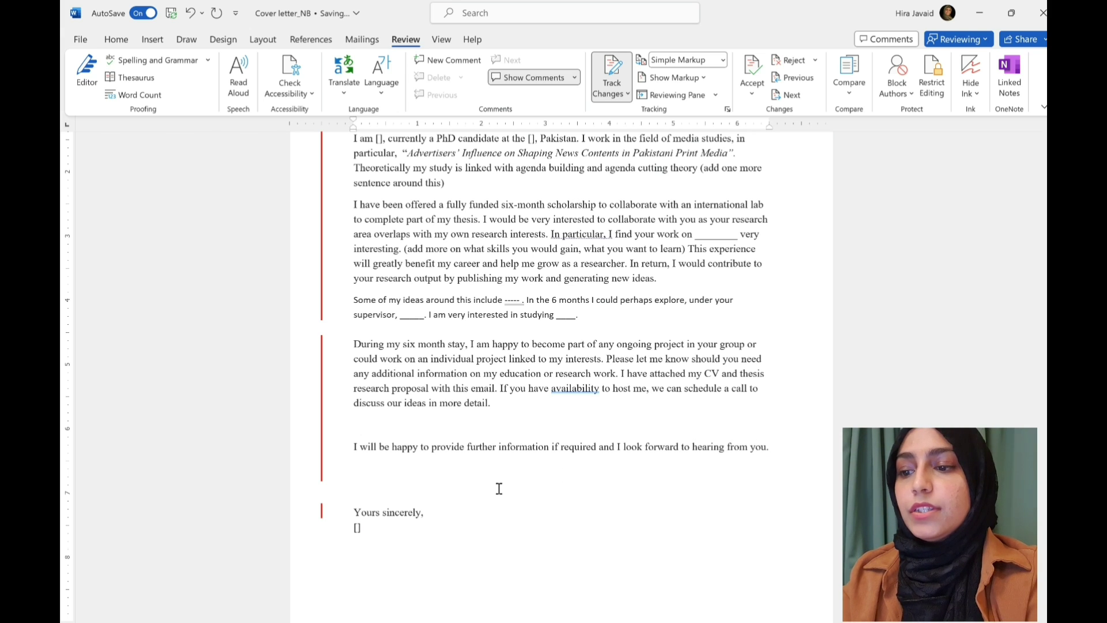
pyautogui.click(499, 488)
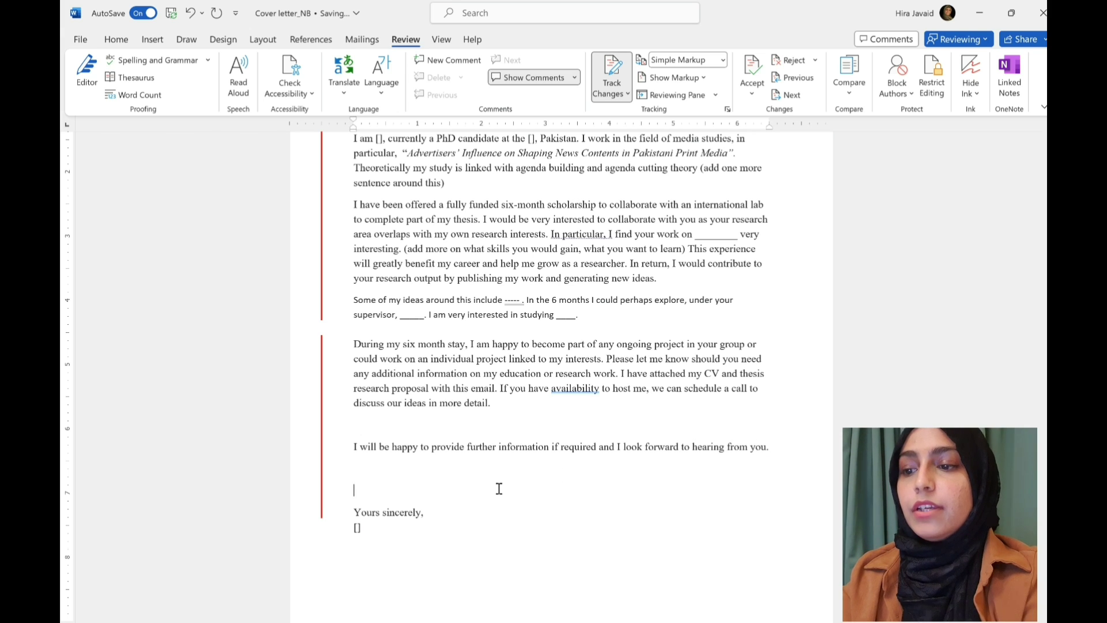
pyautogui.press('BackSpace')
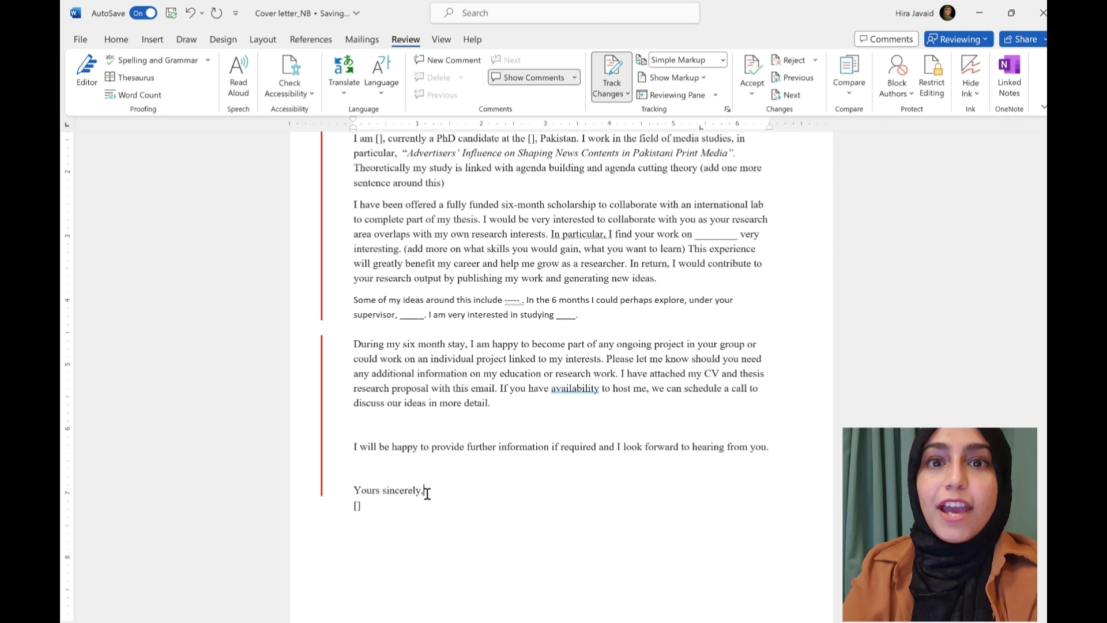
pyautogui.scroll(6, 427, 494)
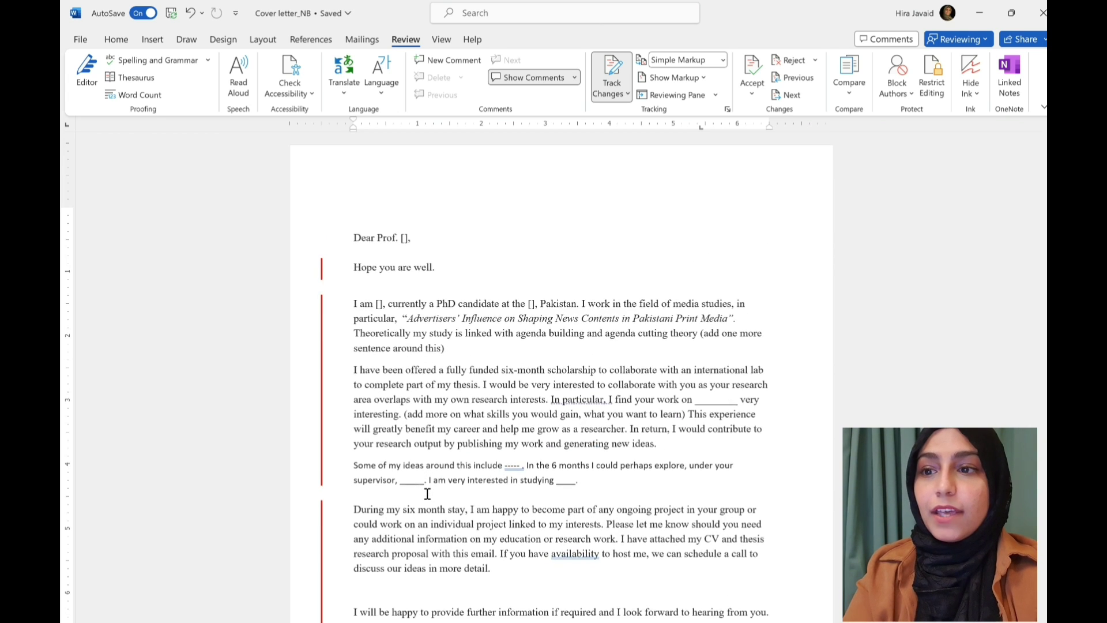
pyautogui.scroll(-5, 428, 494)
pyautogui.scroll(2, 428, 494)
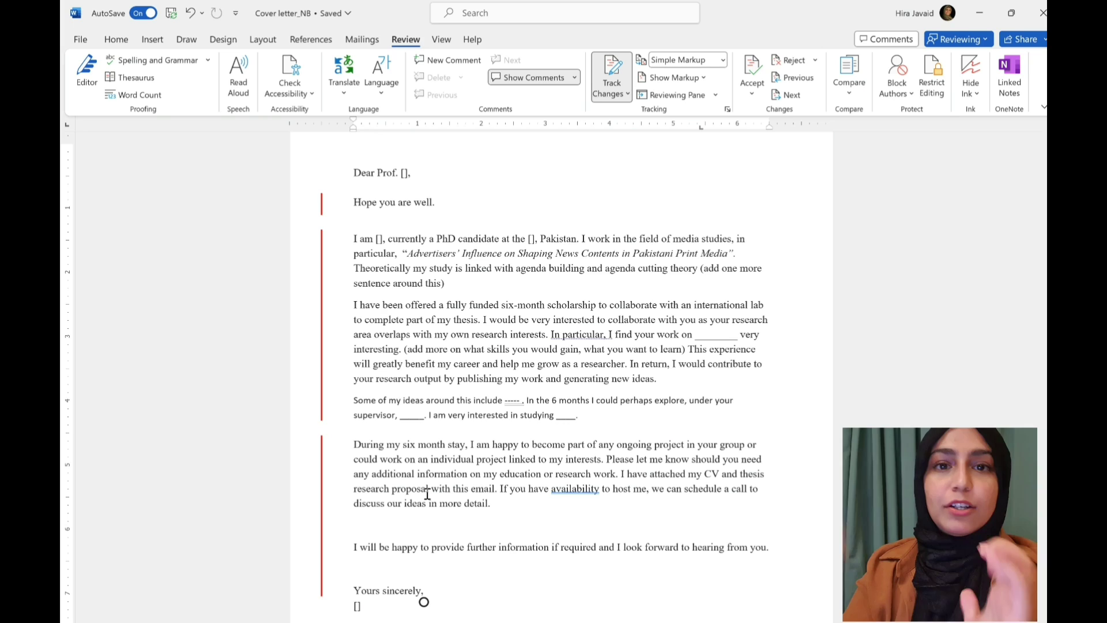